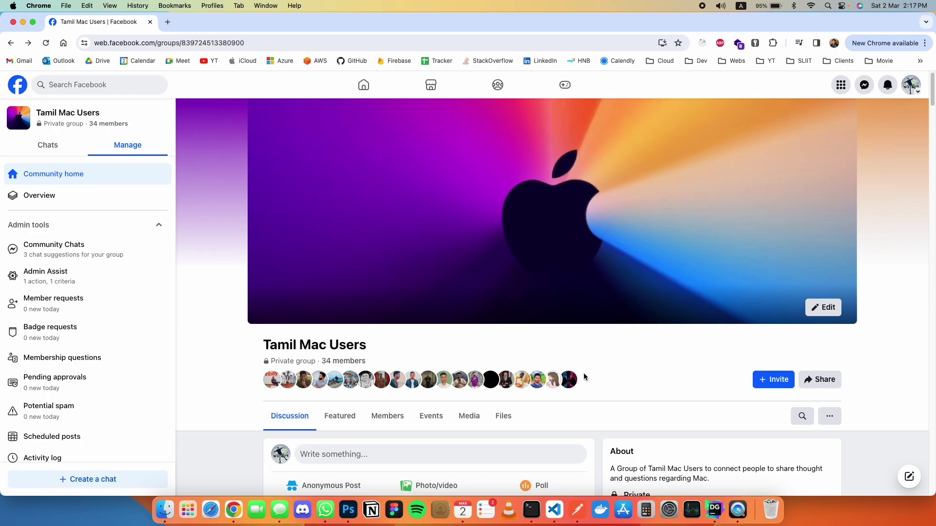
Browse the posts in the Tamil Mac Users Facebook group
{"action": "scroll", "coordinate": [584, 376], "scroll_direction": "down", "scroll_amount": 10}
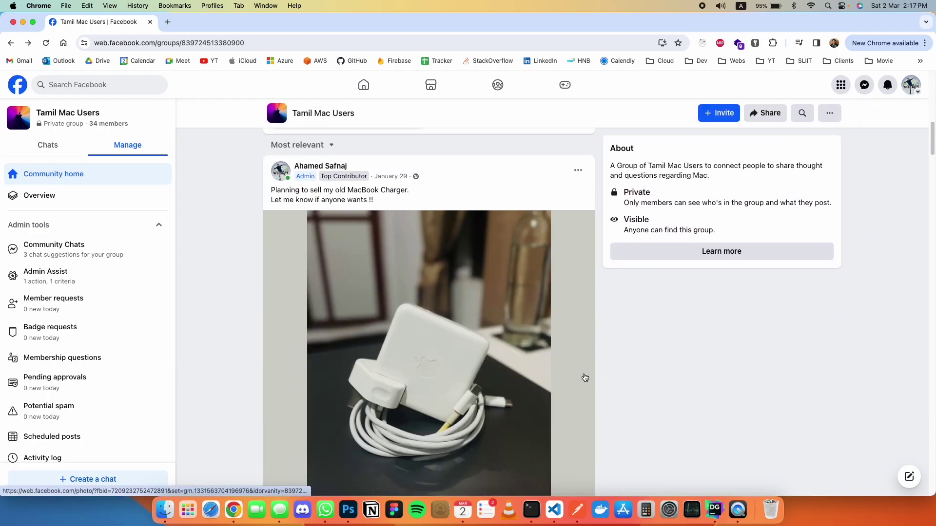
{"action": "scroll", "coordinate": [584, 377], "scroll_direction": "down", "scroll_amount": 20}
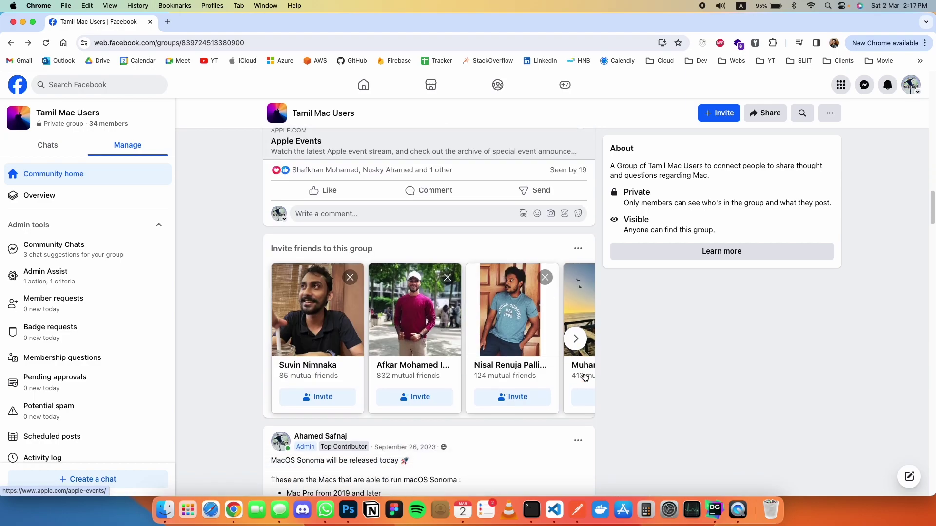
{"action": "scroll", "coordinate": [583, 377], "scroll_direction": "down", "scroll_amount": 15}
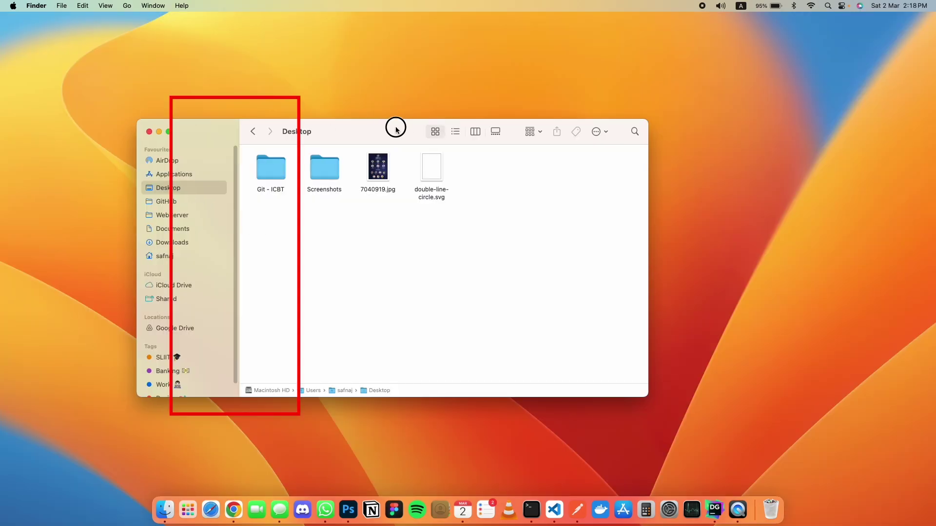
Open the Finder settings and review the folder choices for new Finder windows
{"action": "left_click_drag", "start_coordinate": [389, 127], "coordinate": [436, 125]}
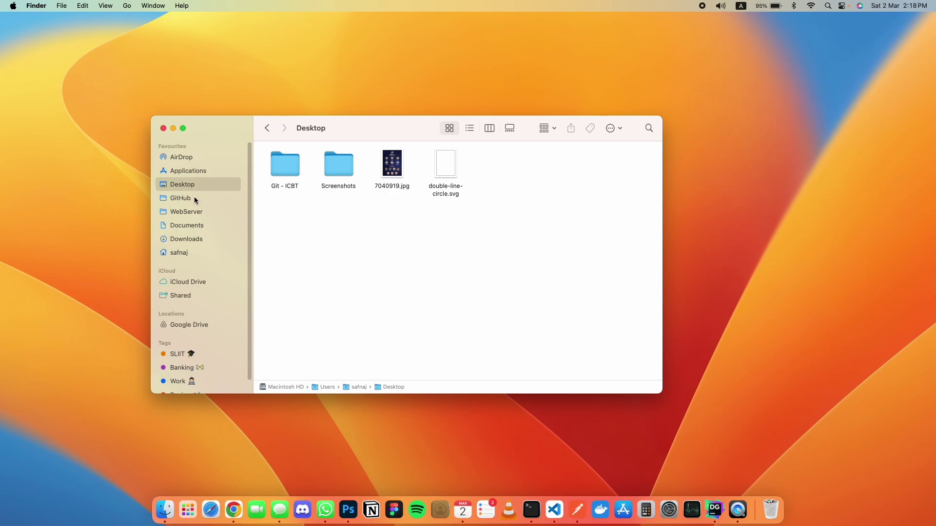
{"action": "scroll", "coordinate": [192, 207], "scroll_direction": "down", "scroll_amount": 1}
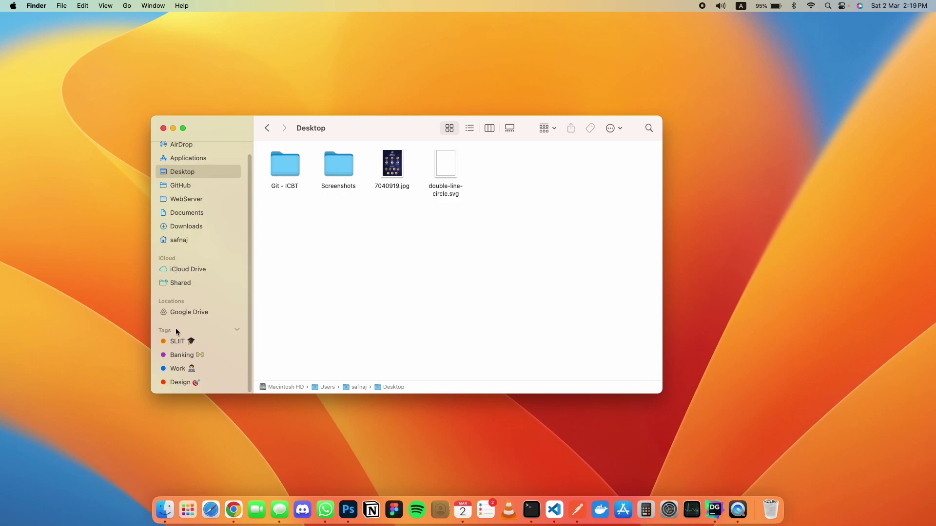
{"action": "scroll", "coordinate": [176, 332], "scroll_direction": "up", "scroll_amount": 1}
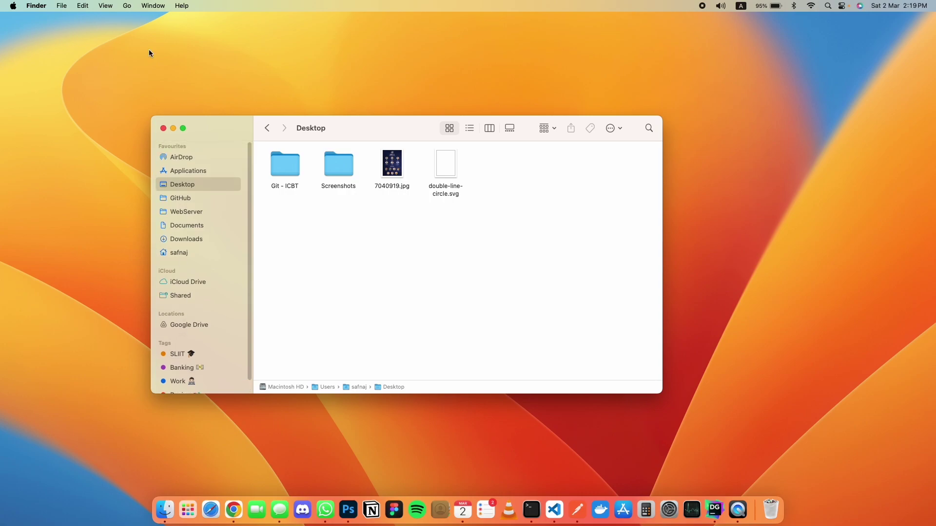
{"action": "left_click", "coordinate": [41, 8]}
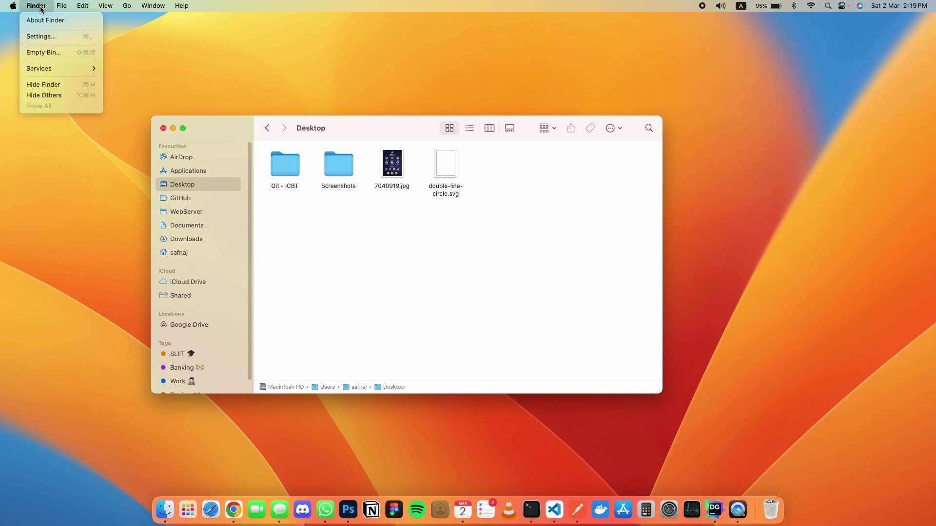
{"action": "left_click", "coordinate": [40, 33]}
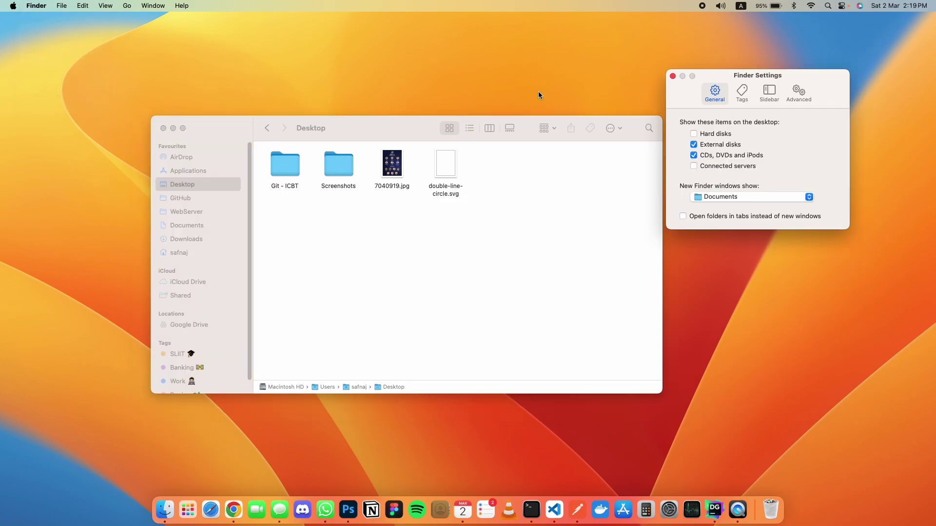
{"action": "left_click", "coordinate": [806, 197]}
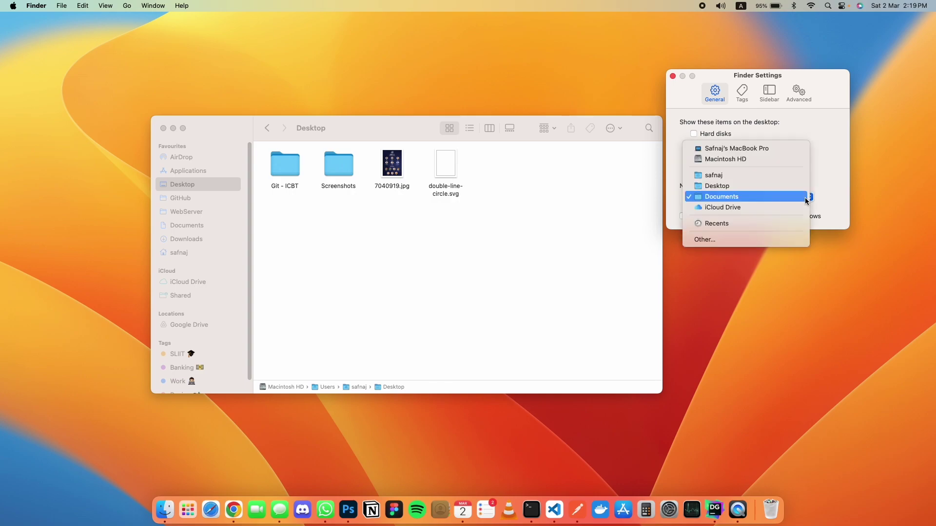
{"action": "left_click", "coordinate": [836, 180]}
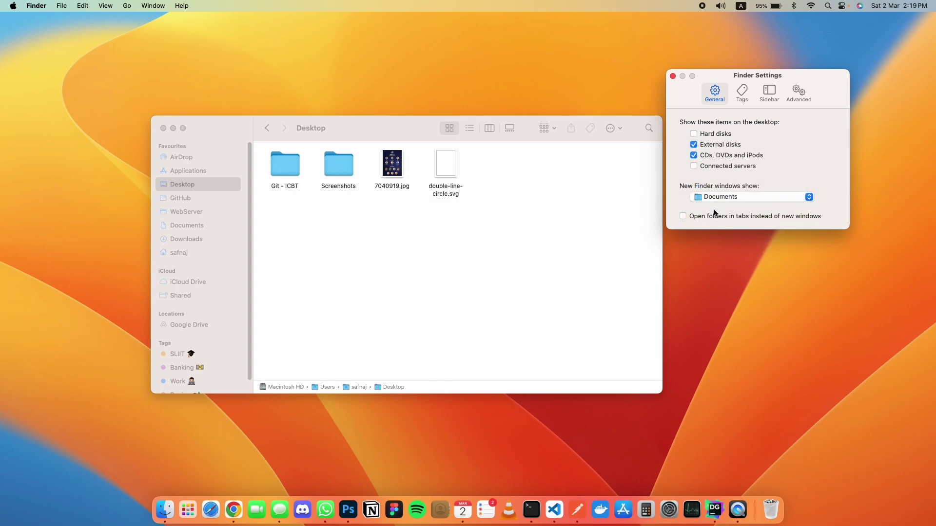
Bring up the sidebar settings, hide Downloads from the Finder sidebar and show it again
{"action": "left_click", "coordinate": [775, 101]}
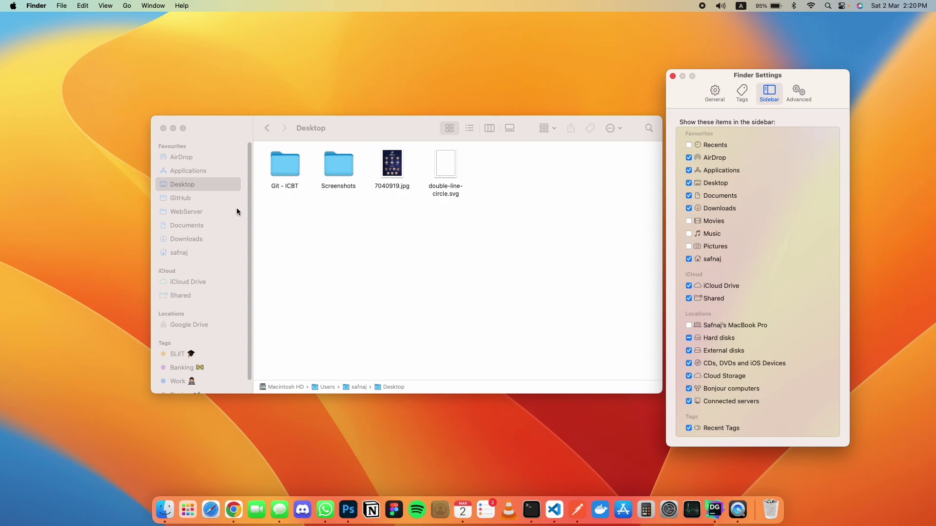
{"action": "left_click", "coordinate": [228, 221]}
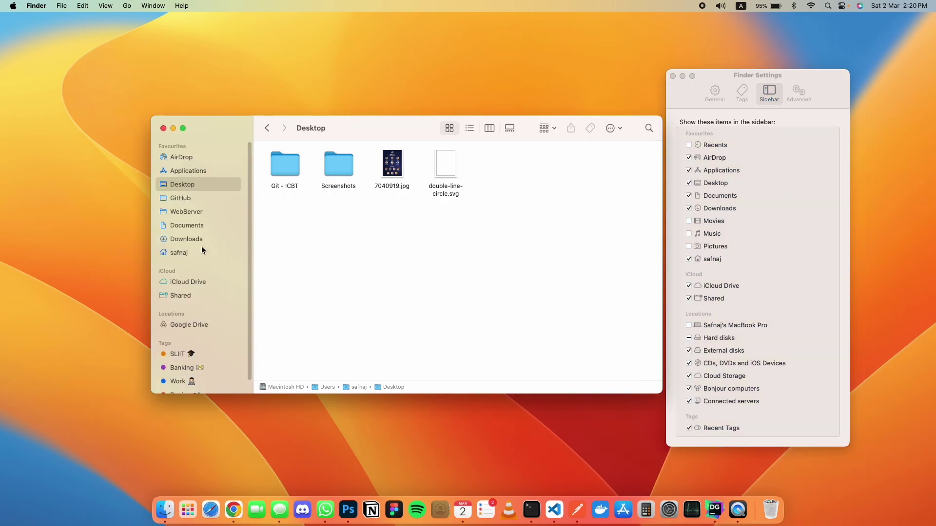
{"action": "left_click", "coordinate": [777, 209]}
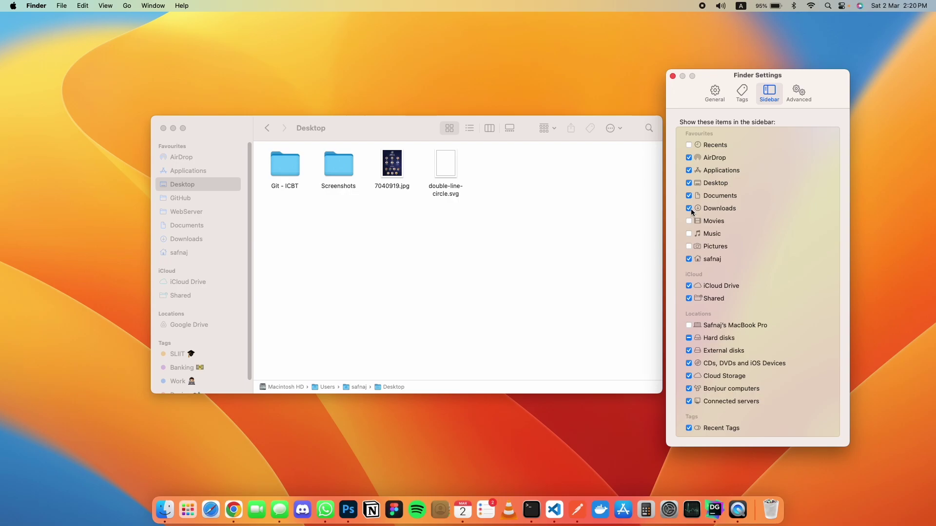
{"action": "left_click", "coordinate": [689, 208]}
{"action": "left_click", "coordinate": [228, 127]}
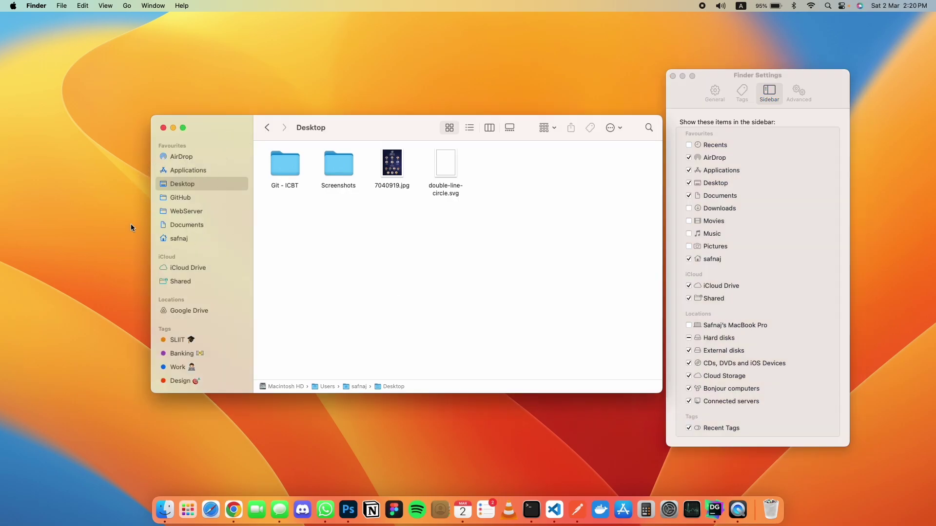
{"action": "left_click", "coordinate": [691, 208]}
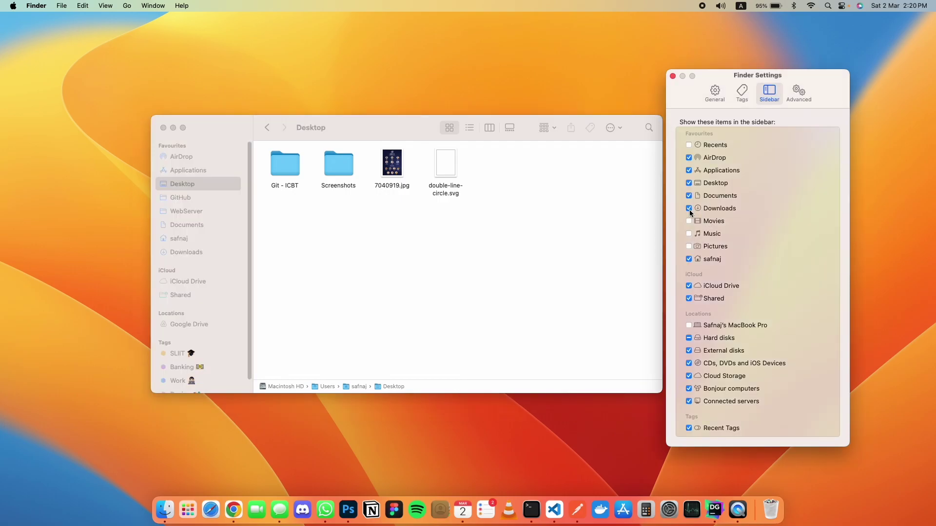
{"action": "left_click", "coordinate": [401, 134]}
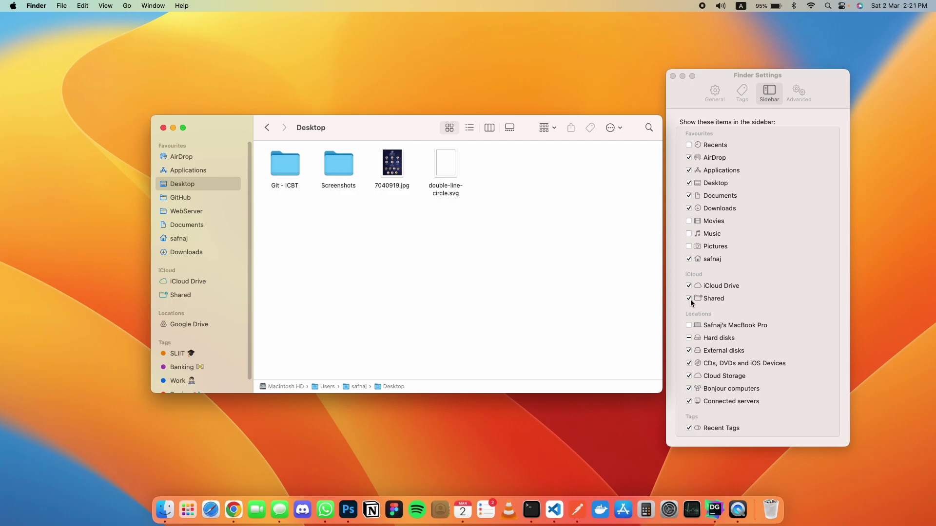
Enable hard disks under the sidebar's locations so that Macintosh HD is listed
{"action": "left_click", "coordinate": [726, 329]}
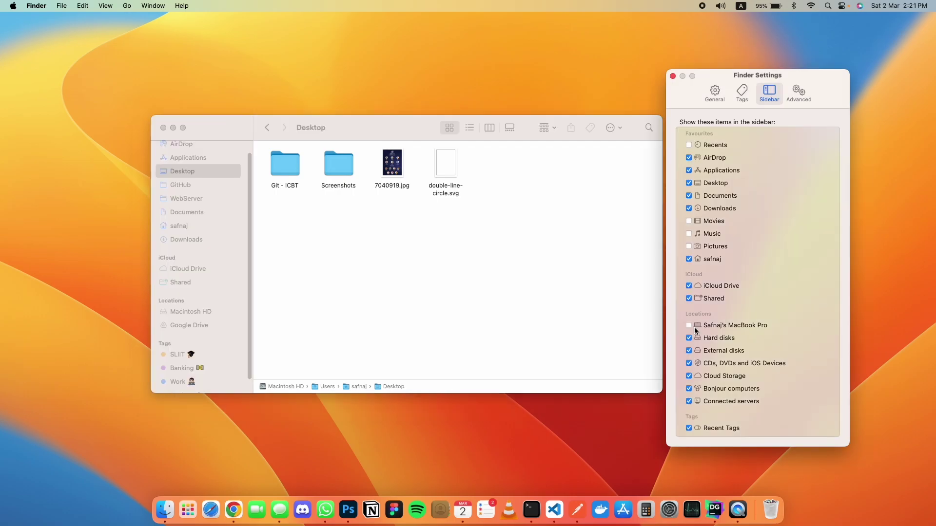
{"action": "left_click", "coordinate": [689, 338]}
{"action": "left_click", "coordinate": [351, 144]}
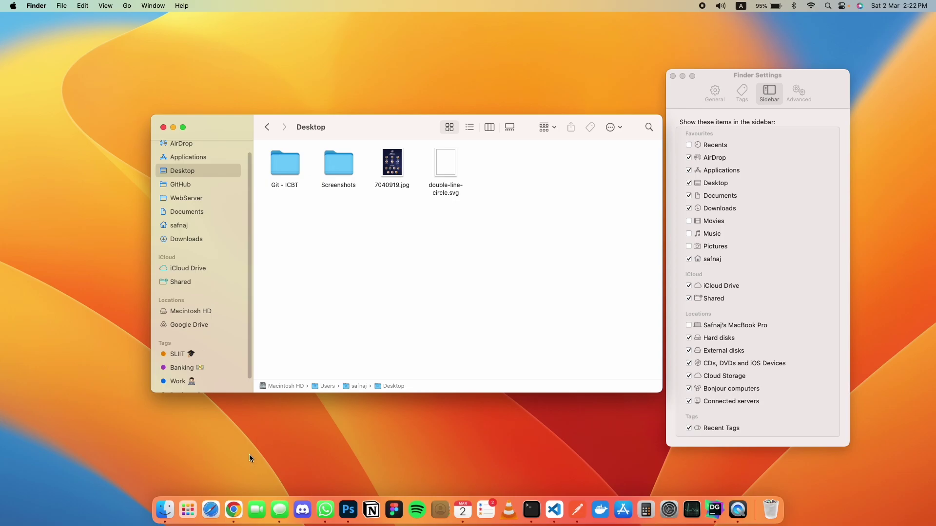
Look over the installed apps and the Google Drive location's folders, and return to the Desktop folder
{"action": "left_click", "coordinate": [188, 511]}
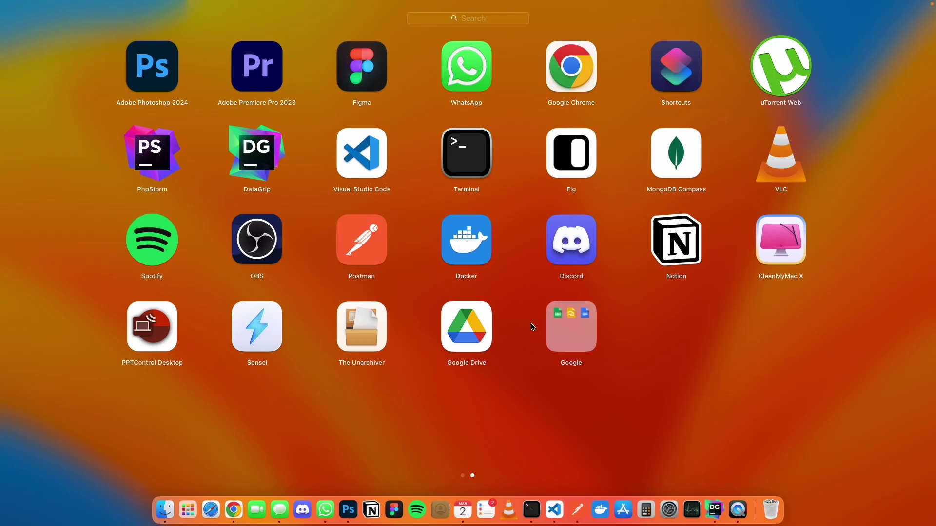
{"action": "left_click", "coordinate": [394, 414]}
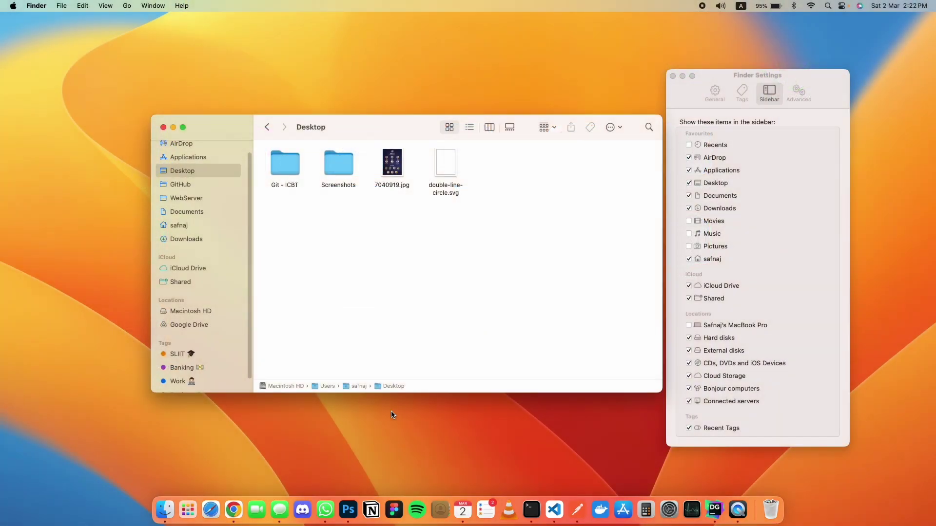
{"action": "left_click", "coordinate": [190, 327]}
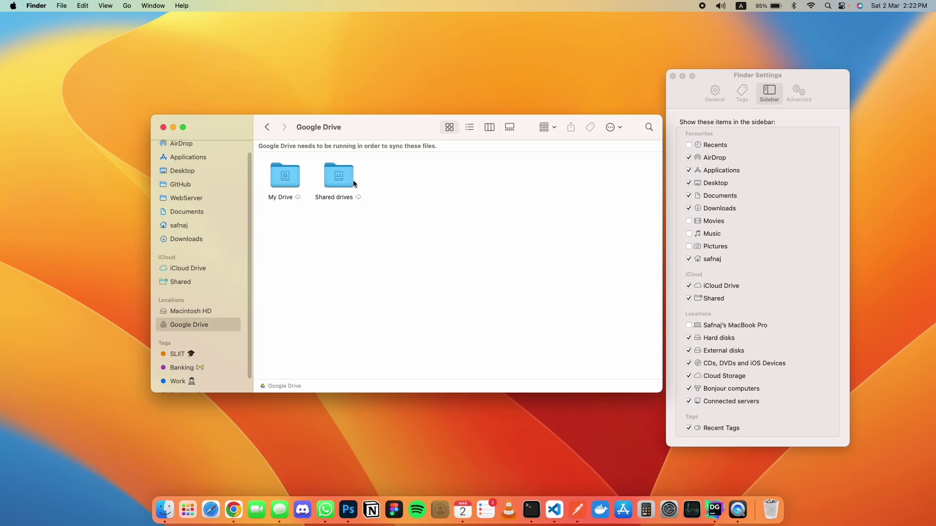
{"action": "left_click", "coordinate": [268, 127]}
{"action": "left_click", "coordinate": [748, 390]}
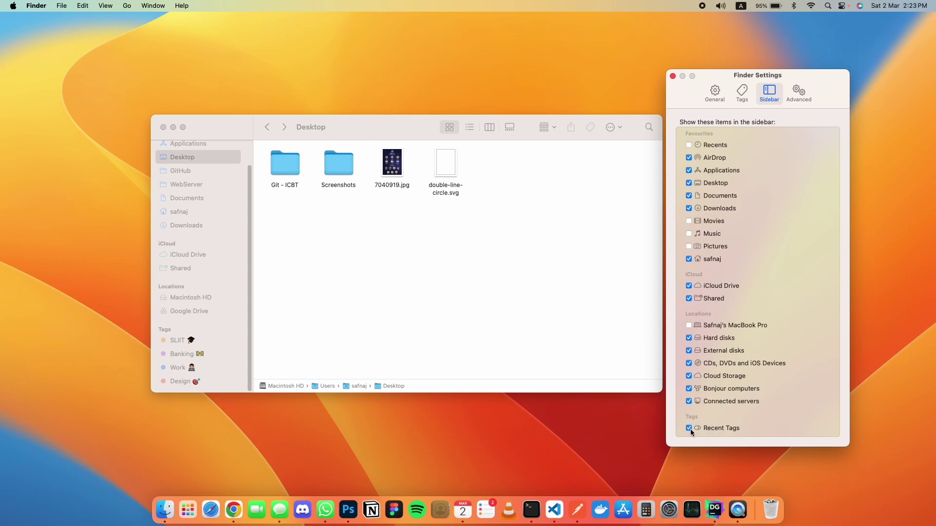
{"action": "left_click", "coordinate": [414, 126]}
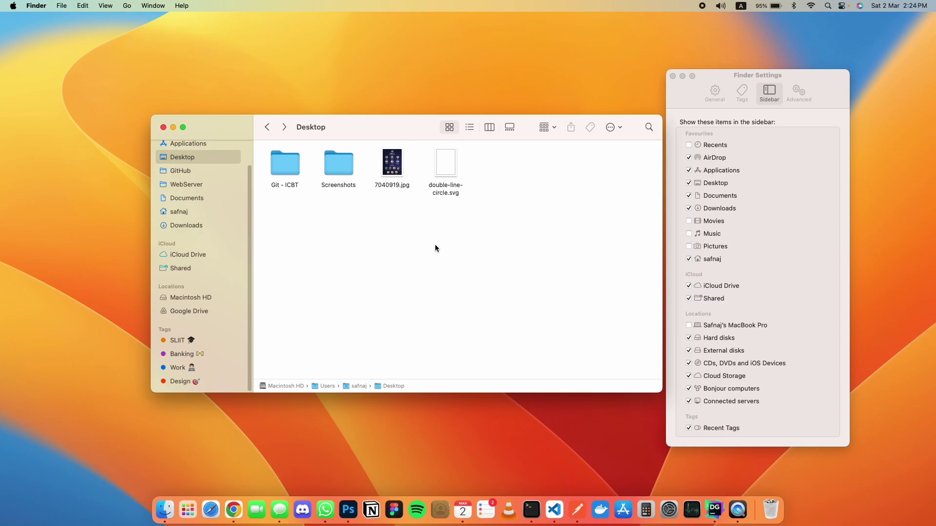
Assign the Design tag to 7040919.jpg on the Desktop and show all items tagged Design
{"action": "right_click", "coordinate": [391, 173]}
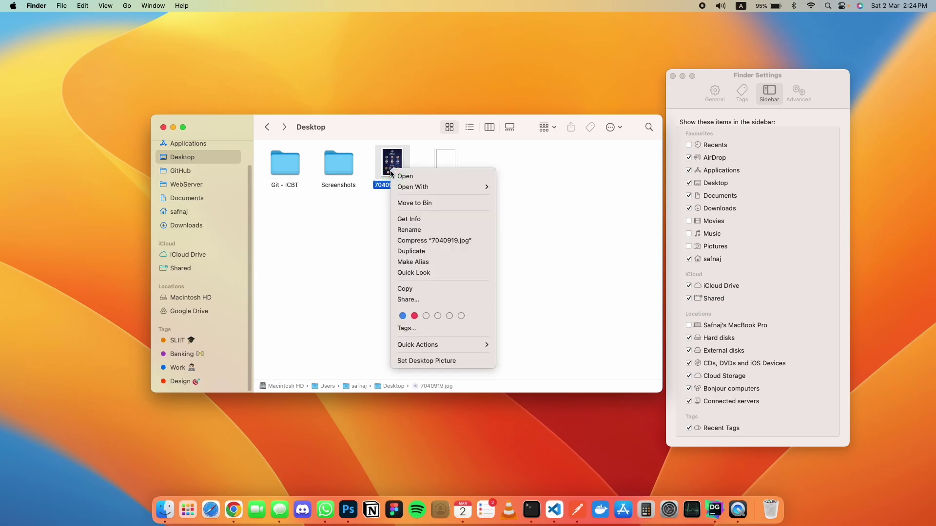
{"action": "left_click", "coordinate": [405, 329]}
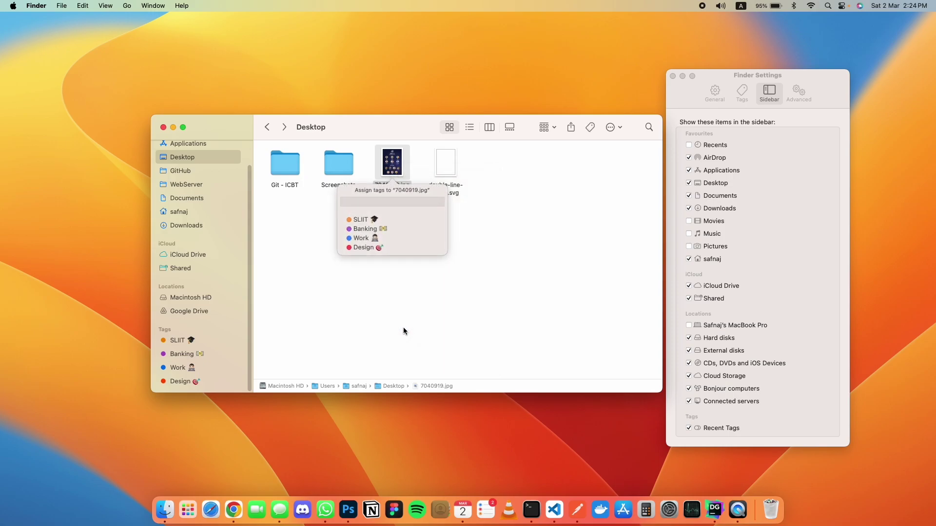
{"action": "left_click", "coordinate": [366, 249]}
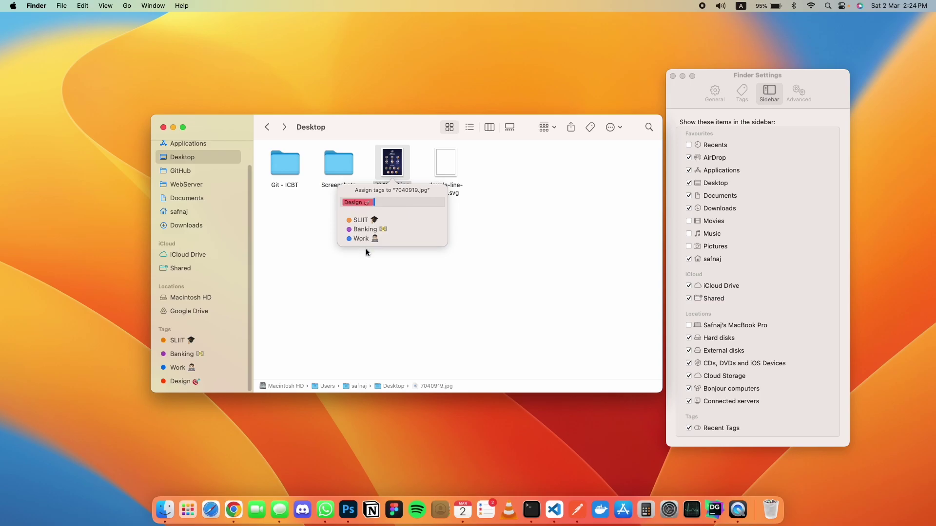
{"action": "left_click", "coordinate": [416, 257]}
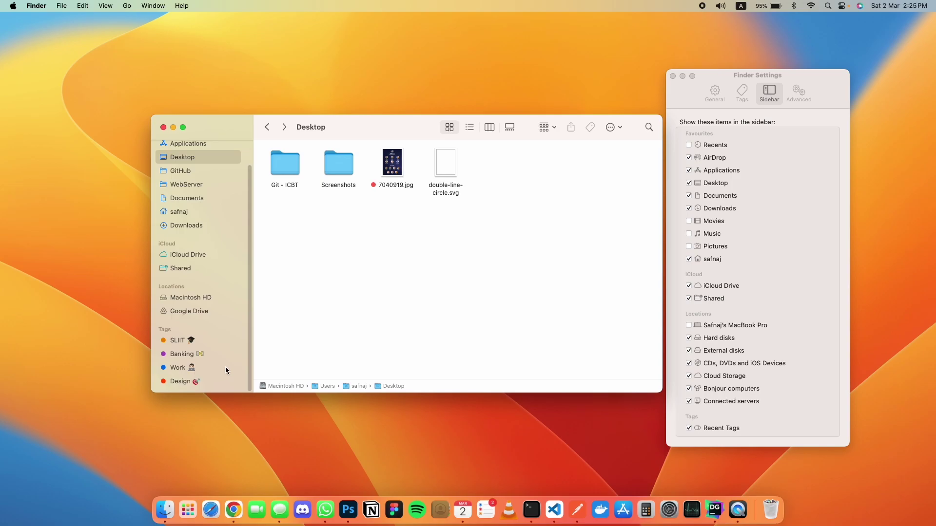
{"action": "left_click", "coordinate": [182, 384]}
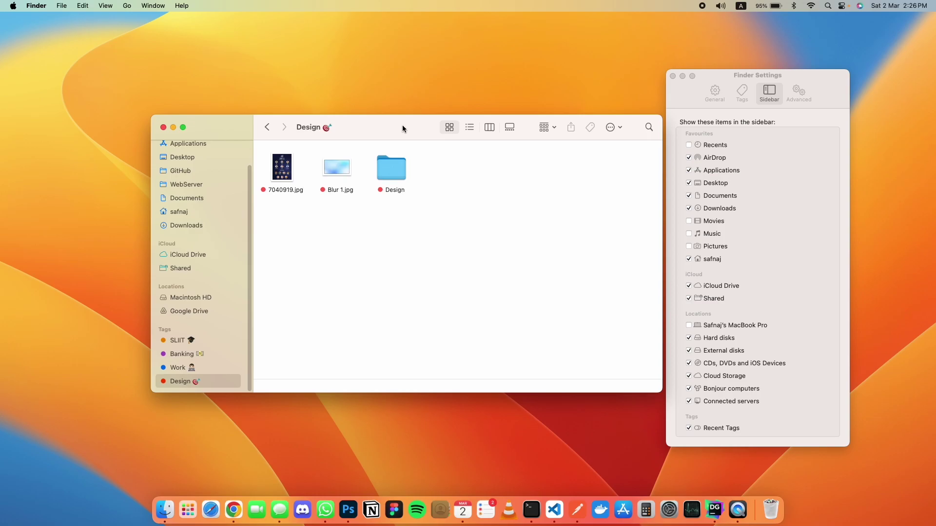
Create a new Finder tag named Test in the tag settings and set its colour to grey
{"action": "left_click", "coordinate": [724, 78]}
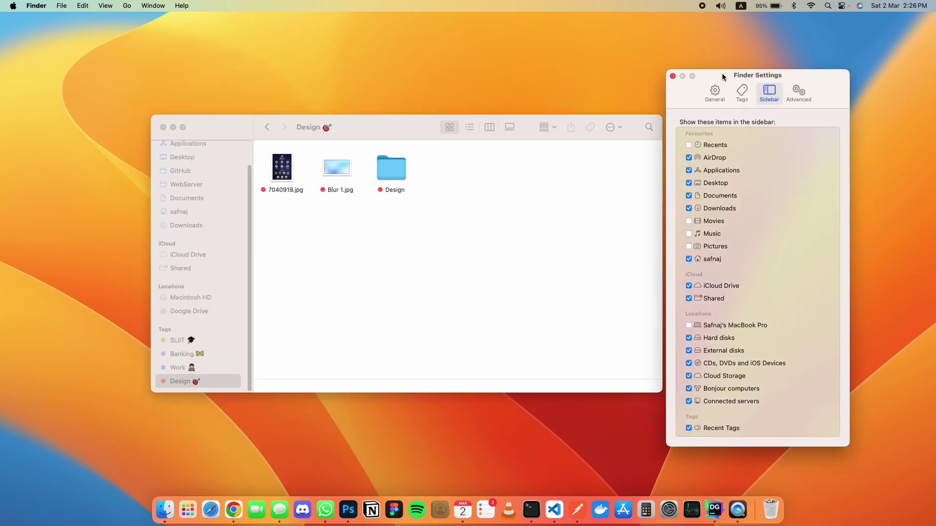
{"action": "left_click", "coordinate": [740, 91]}
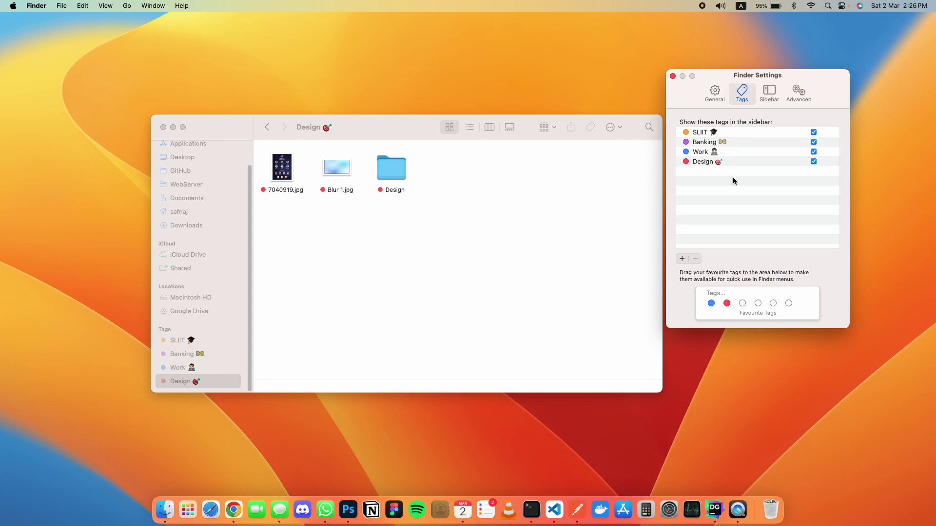
{"action": "left_click", "coordinate": [682, 259]}
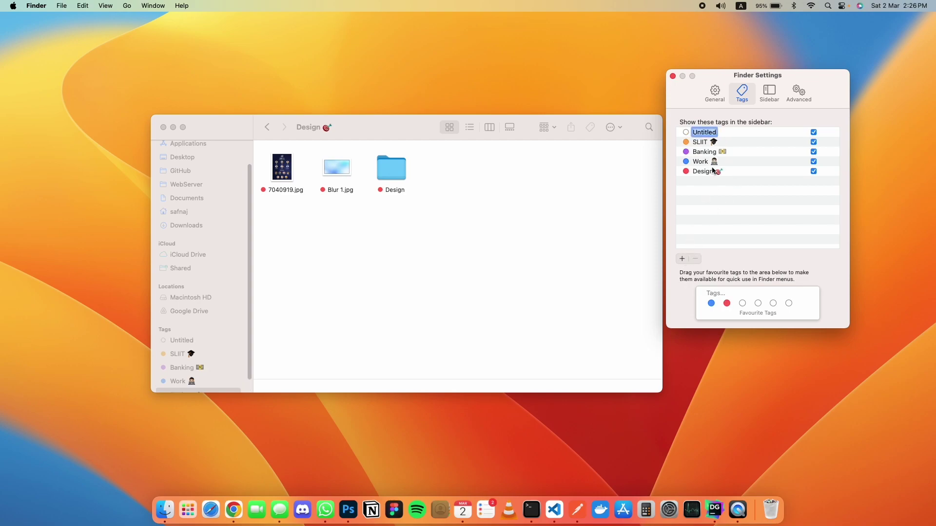
{"action": "type", "text": "Test"}
{"action": "key", "text": "Return"}
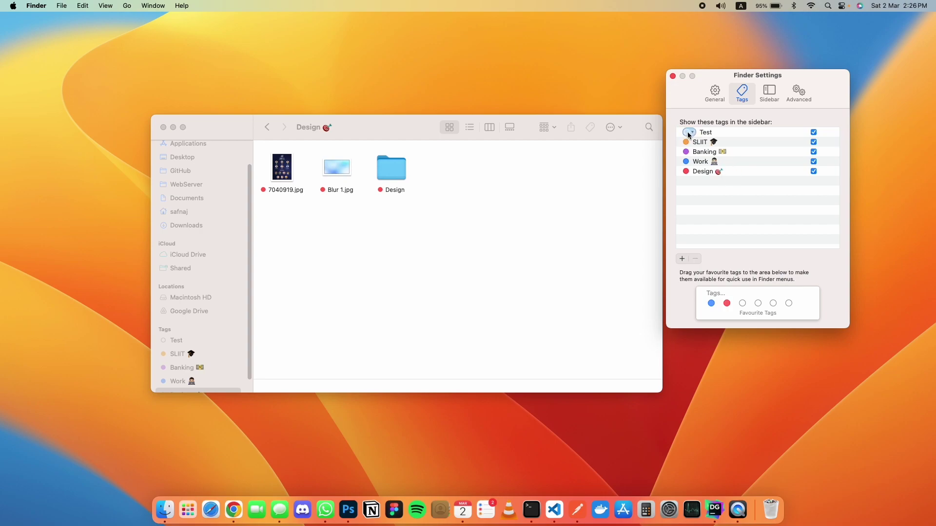
{"action": "left_click", "coordinate": [690, 134]}
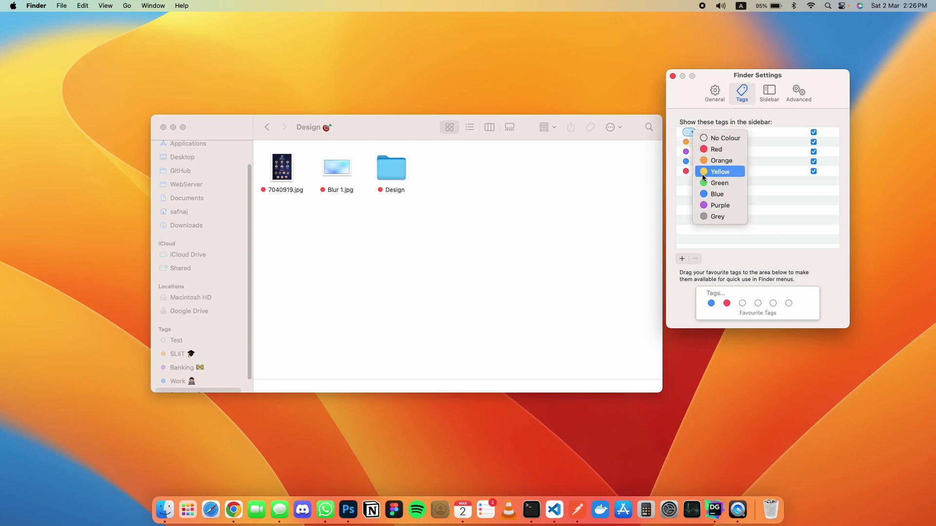
{"action": "left_click", "coordinate": [713, 217]}
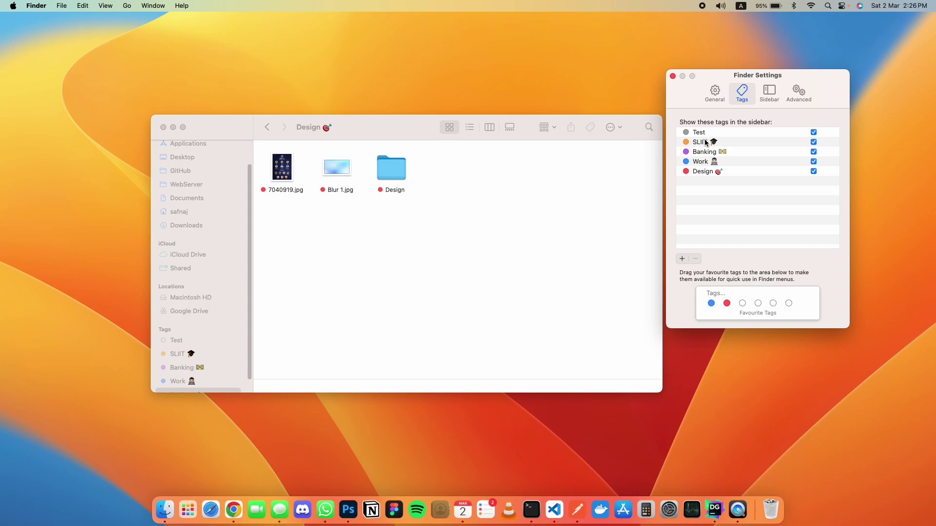
Open the Finder settings, review which items are shown in the sidebar, and close the settings
{"action": "left_click", "coordinate": [41, 8]}
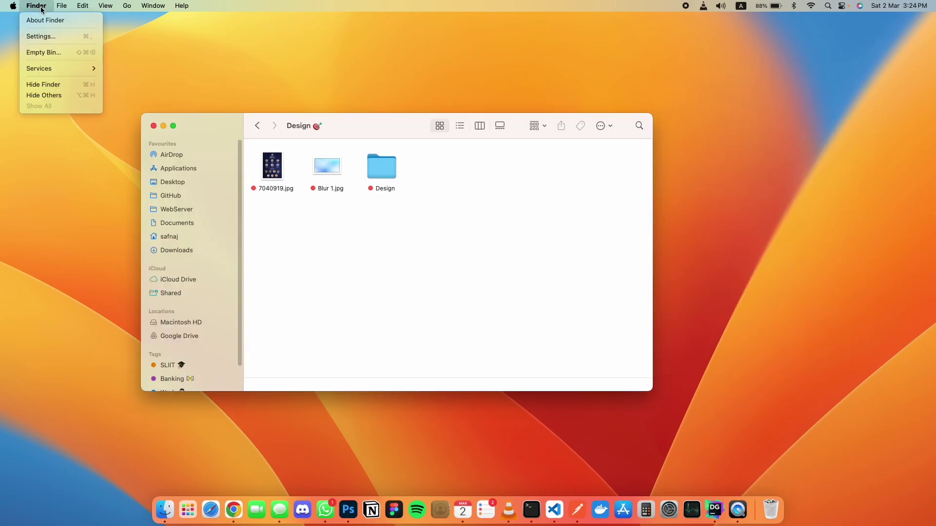
{"action": "left_click", "coordinate": [41, 37]}
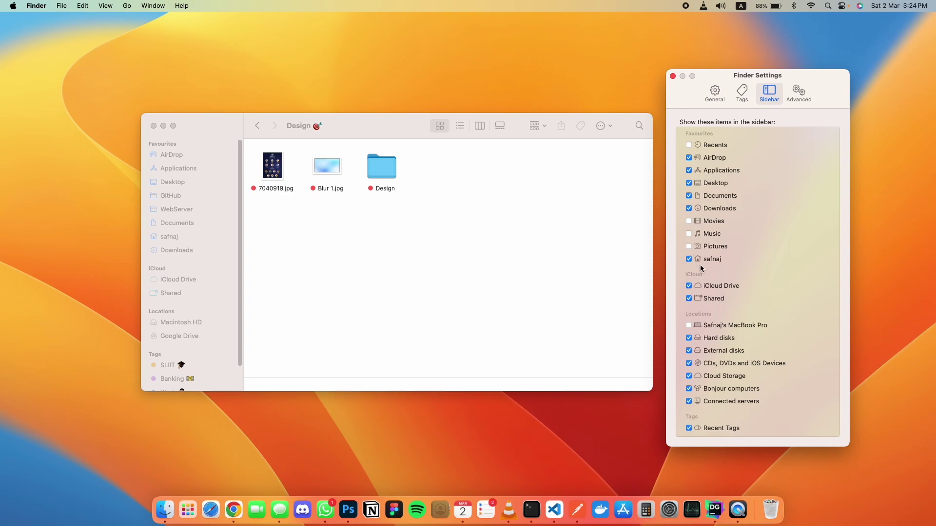
{"action": "left_click", "coordinate": [674, 77]}
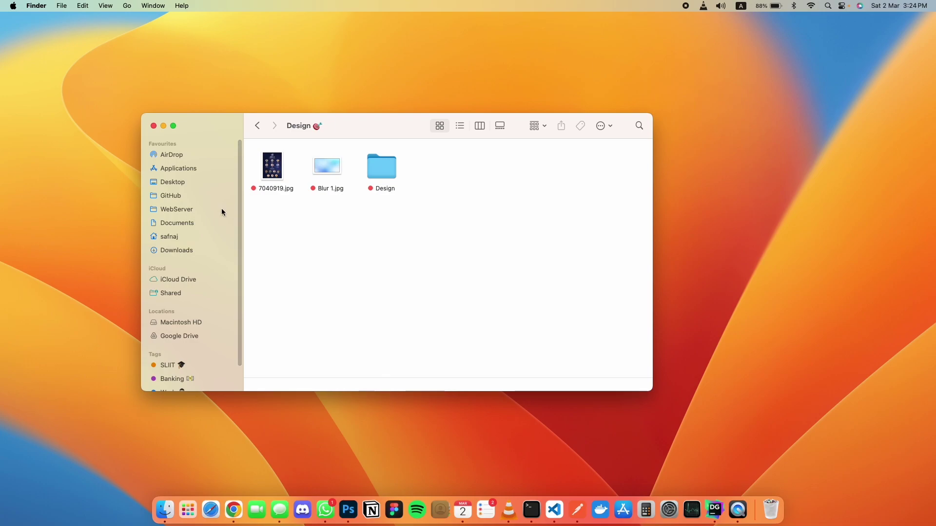
Open the Desktop folder and move Downloads above the home folder in the sidebar's favourites
{"action": "left_click", "coordinate": [191, 180]}
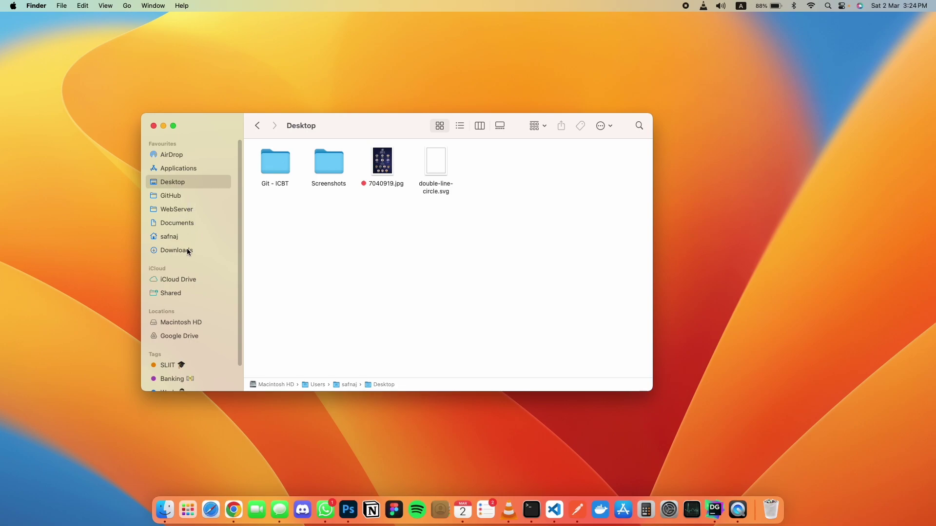
{"action": "mouse_move", "coordinate": [171, 250]}
{"action": "left_mouse_down"}
{"action": "mouse_move", "coordinate": [205, 236]}
{"action": "mouse_move", "coordinate": [184, 206]}
{"action": "mouse_move", "coordinate": [178, 218]}
{"action": "mouse_move", "coordinate": [173, 209]}
{"action": "mouse_move", "coordinate": [177, 240]}
{"action": "left_mouse_up"}
{"action": "left_click_drag", "start_coordinate": [211, 123], "coordinate": [212, 122]}
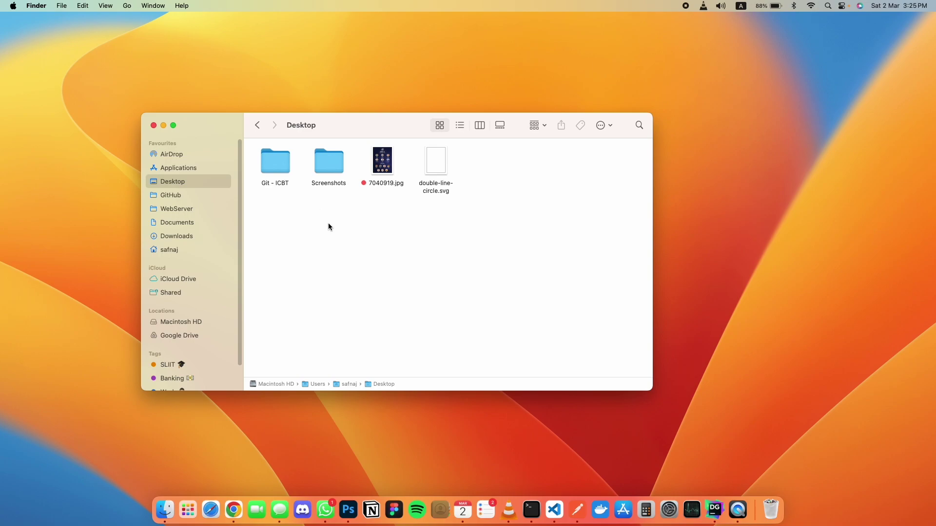
Add the Desktop's Screenshots folder to the sidebar's favourites below Downloads, and remove it from the sidebar again
{"action": "left_click_drag", "start_coordinate": [331, 169], "coordinate": [182, 256]}
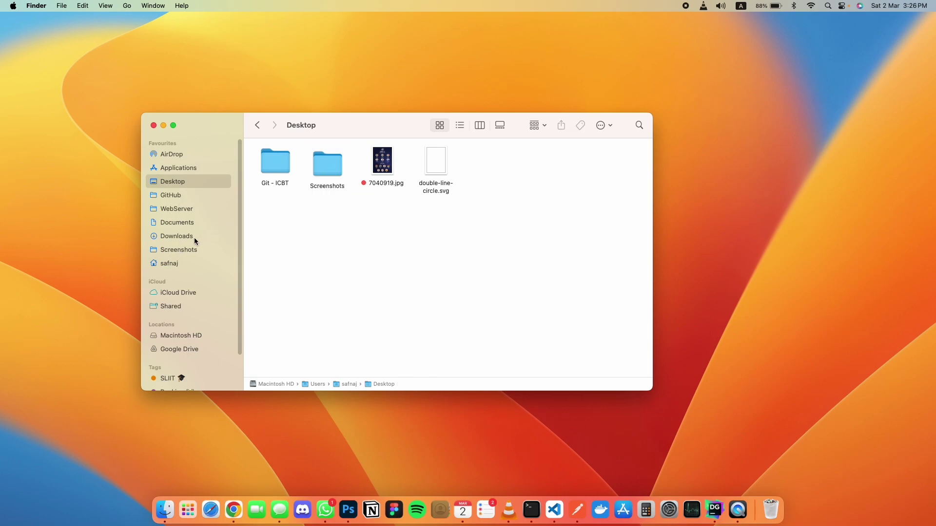
{"action": "left_click_drag", "start_coordinate": [164, 254], "coordinate": [370, 223]}
{"action": "right_click", "coordinate": [174, 266]}
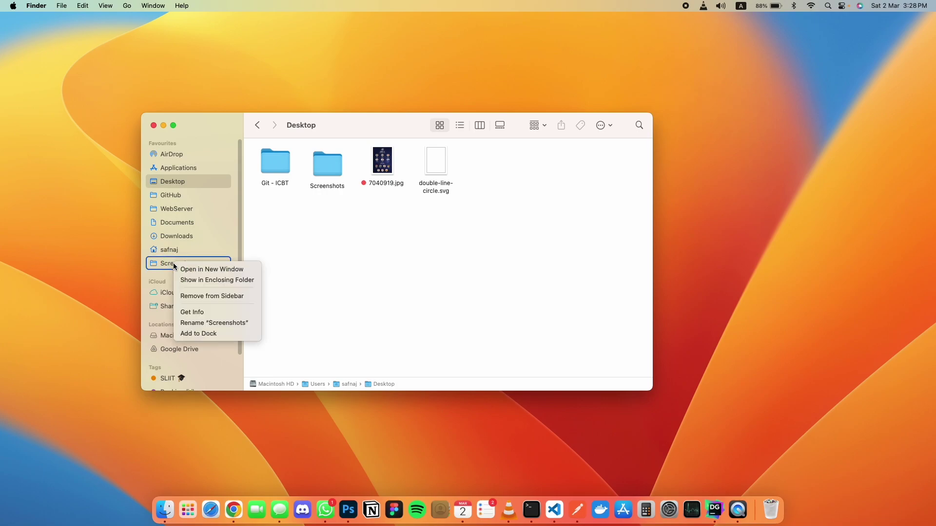
{"action": "left_click", "coordinate": [206, 298]}
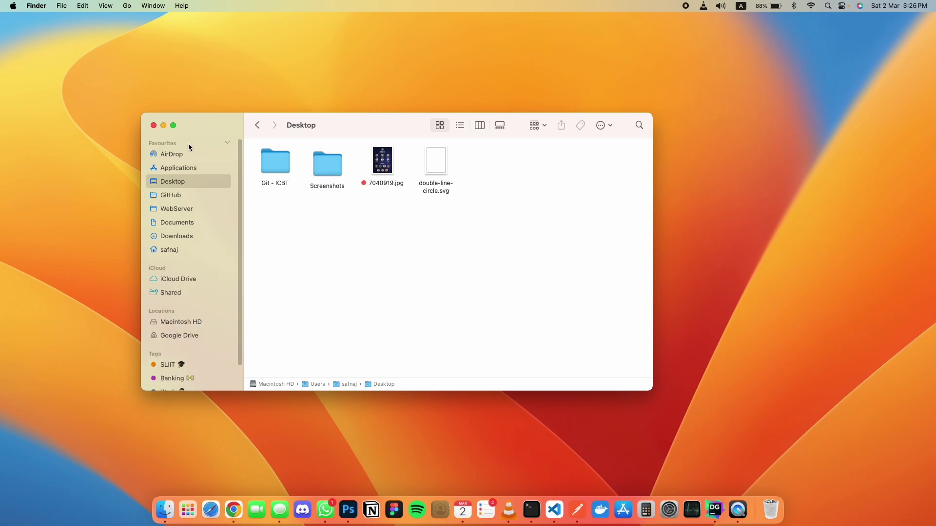
Collapse the Favourites section of the sidebar and expand it again
{"action": "scroll", "coordinate": [184, 272], "scroll_direction": "down", "scroll_amount": 3}
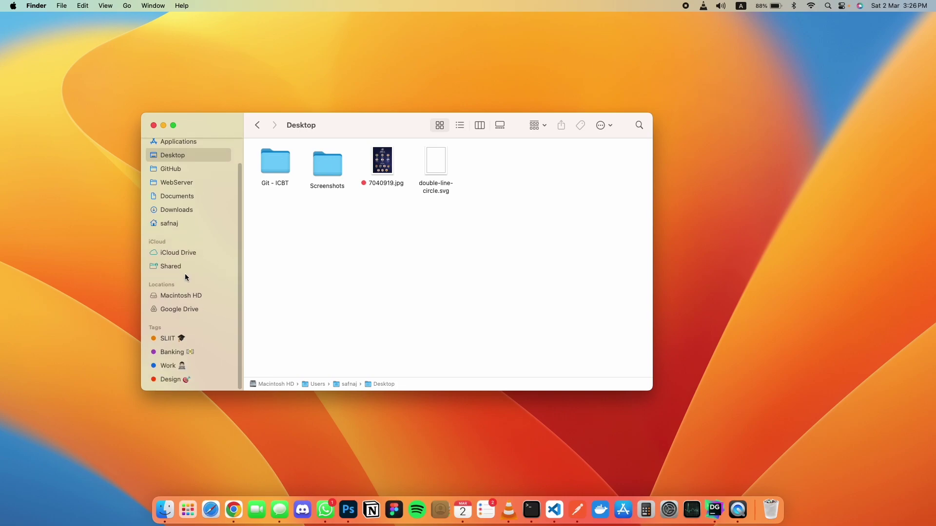
{"action": "scroll", "coordinate": [186, 273], "scroll_direction": "up", "scroll_amount": 3}
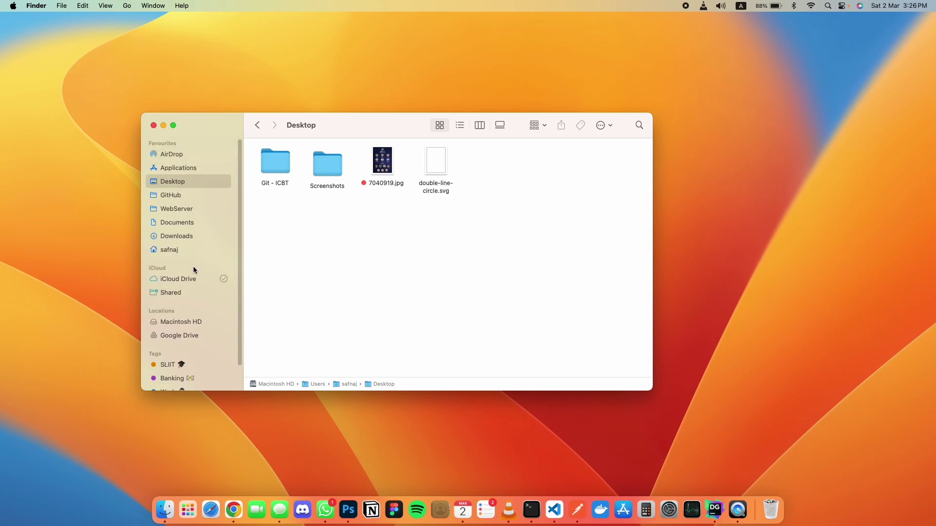
{"action": "left_click", "coordinate": [227, 144]}
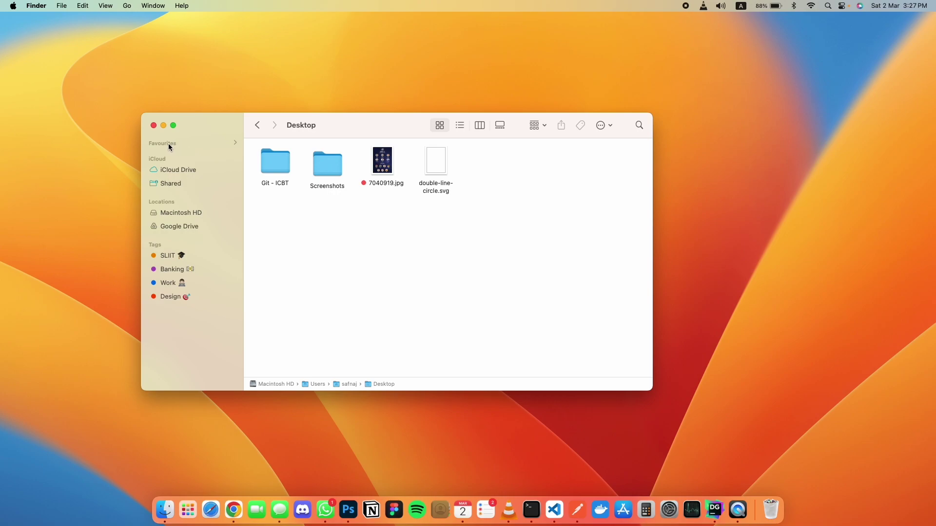
{"action": "left_click", "coordinate": [191, 142]}
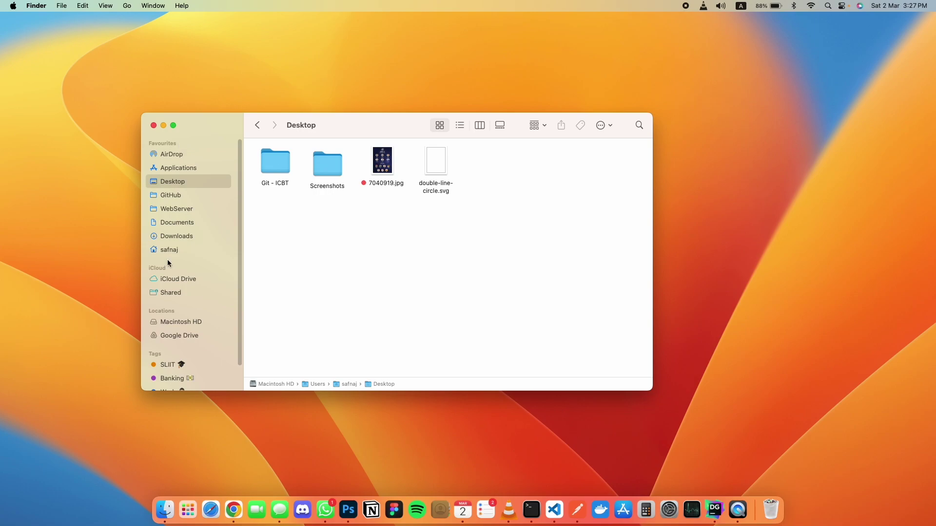
Move the iCloud section above Favourites in the sidebar, and return Favourites to the first place
{"action": "left_click_drag", "start_coordinate": [161, 271], "coordinate": [160, 145]}
{"action": "left_click_drag", "start_coordinate": [161, 186], "coordinate": [162, 149]}
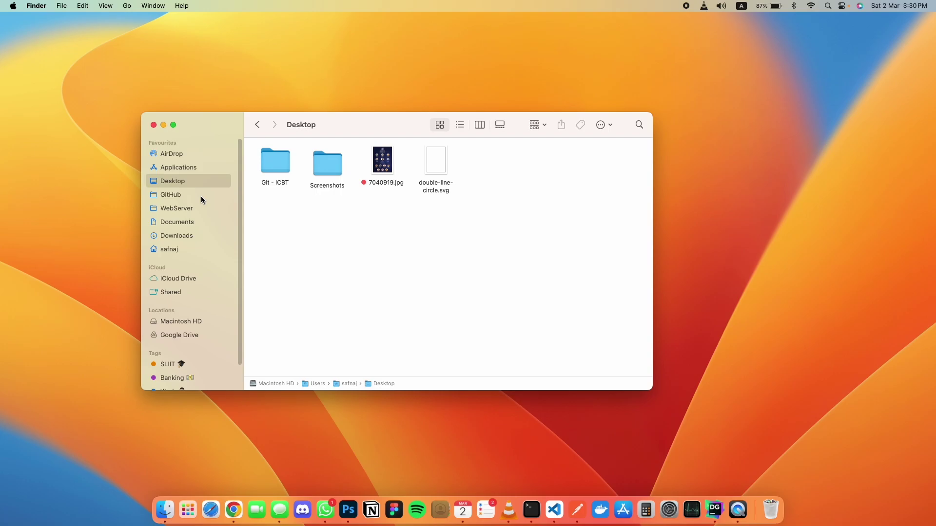
Move 7040919.jpg from the Desktop into the sidebar's GitHub folder, and open that folder to check the file
{"action": "left_click", "coordinate": [180, 195]}
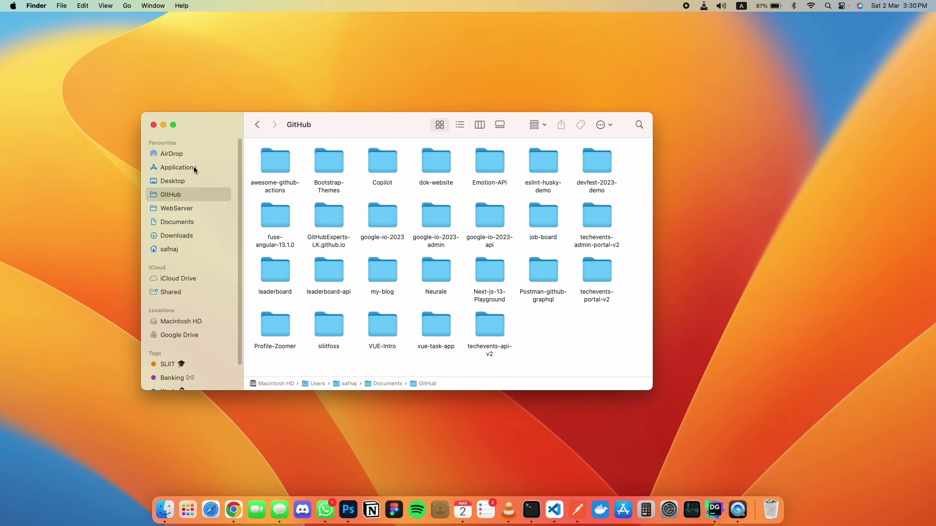
{"action": "left_click", "coordinate": [187, 183]}
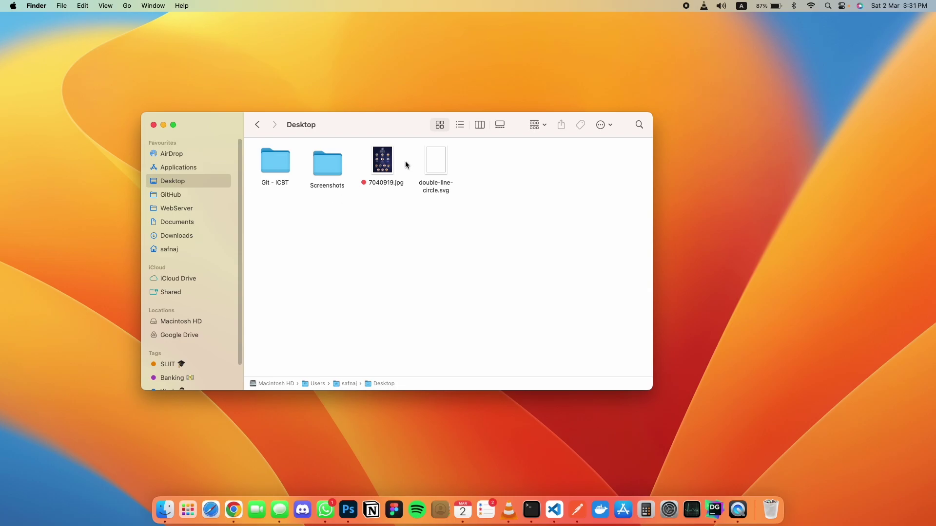
{"action": "left_click", "coordinate": [387, 158]}
{"action": "left_click_drag", "start_coordinate": [387, 158], "coordinate": [181, 198]}
{"action": "left_click", "coordinate": [181, 197]}
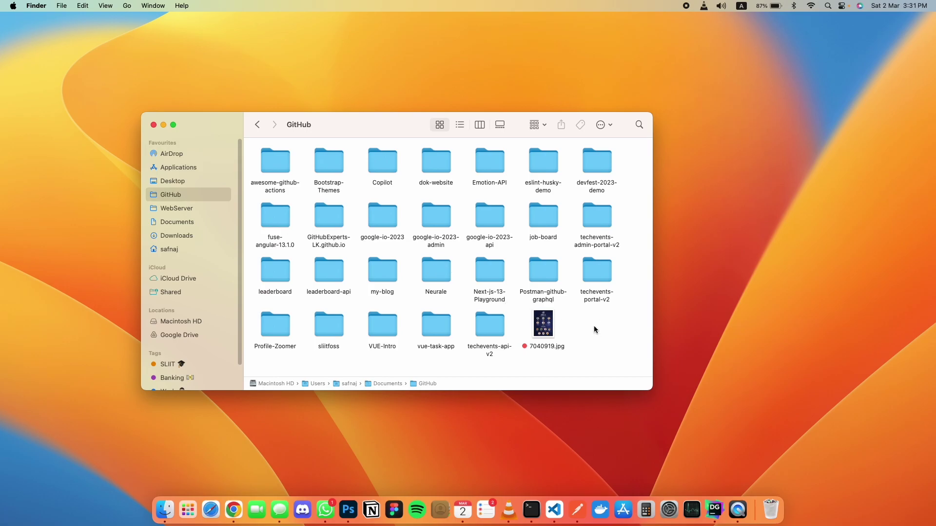
{"action": "left_click_drag", "start_coordinate": [599, 316], "coordinate": [583, 346]}
{"action": "left_click", "coordinate": [560, 335]}
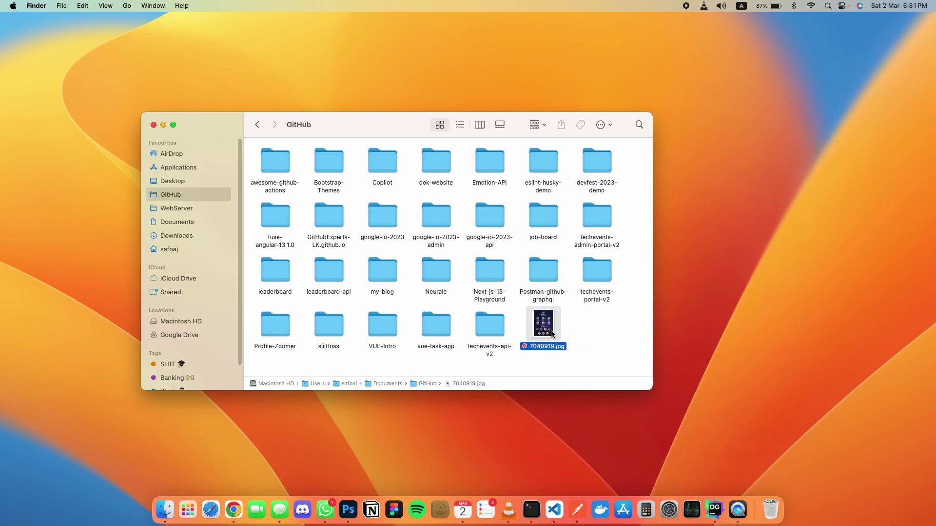
{"action": "left_click_drag", "start_coordinate": [604, 315], "coordinate": [546, 349]}
{"action": "left_click", "coordinate": [589, 324]}
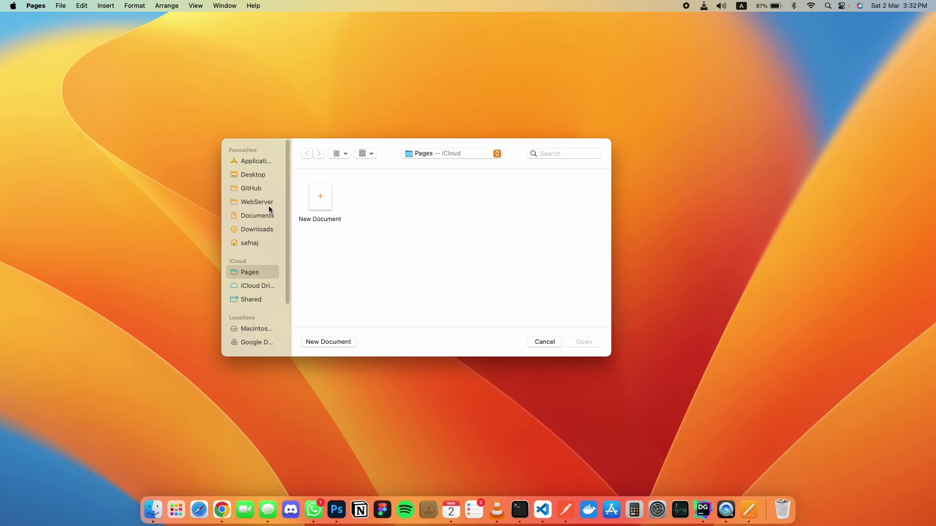
Switch to Pages and browse the GitHub favourite in its file dialog, then cancel the dialog and quit Pages
{"action": "left_click", "coordinate": [35, 6]}
{"action": "left_click", "coordinate": [35, 6]}
{"action": "left_click", "coordinate": [252, 189]}
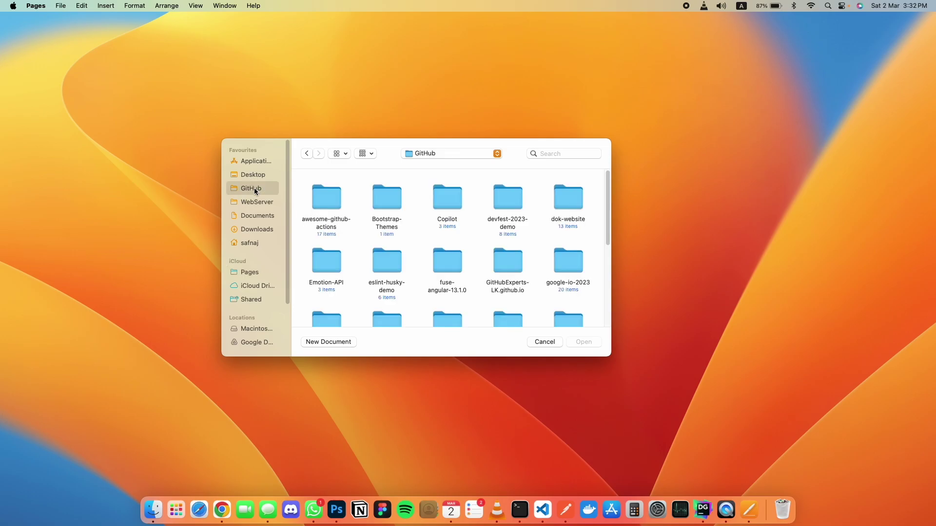
{"action": "scroll", "coordinate": [538, 298], "scroll_direction": "down", "scroll_amount": 1}
{"action": "scroll", "coordinate": [538, 296], "scroll_direction": "down", "scroll_amount": 10}
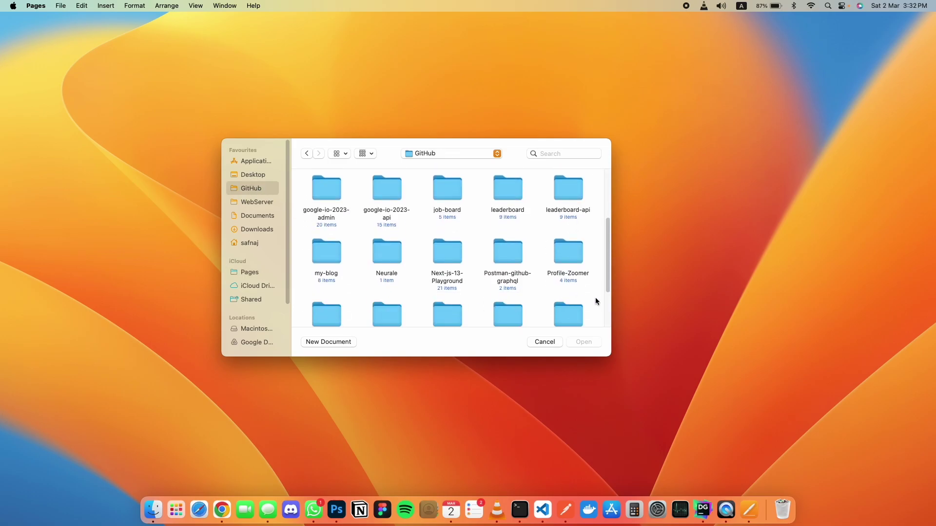
{"action": "left_click", "coordinate": [544, 342]}
{"action": "key", "text": "super+q"}
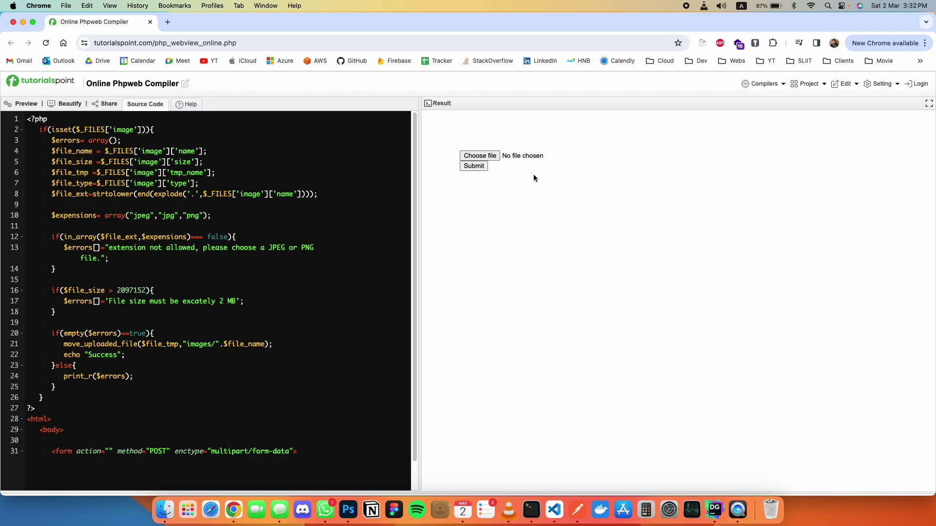
Switch to Chrome and choose 7040919.jpg from the Desktop favourite as the upload file in the web form
{"action": "left_click", "coordinate": [495, 155]}
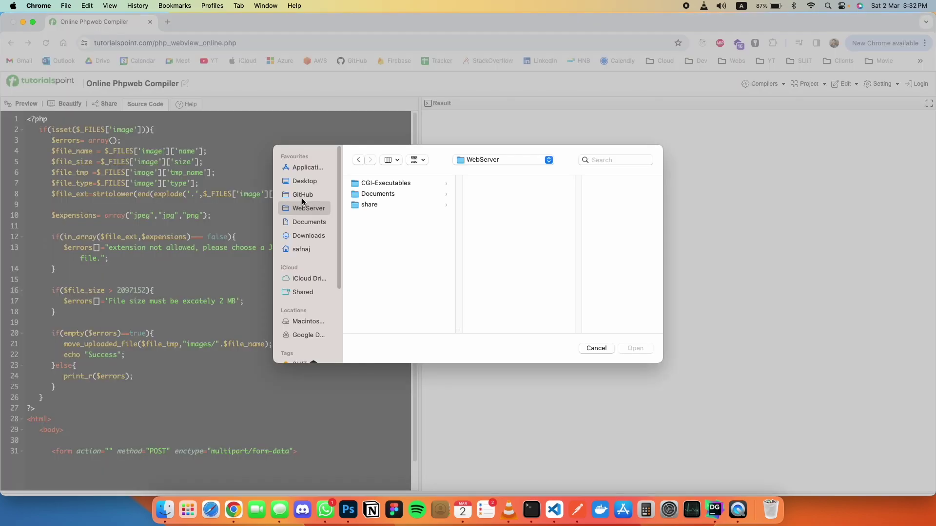
{"action": "left_click", "coordinate": [303, 197]}
{"action": "left_click", "coordinate": [304, 186]}
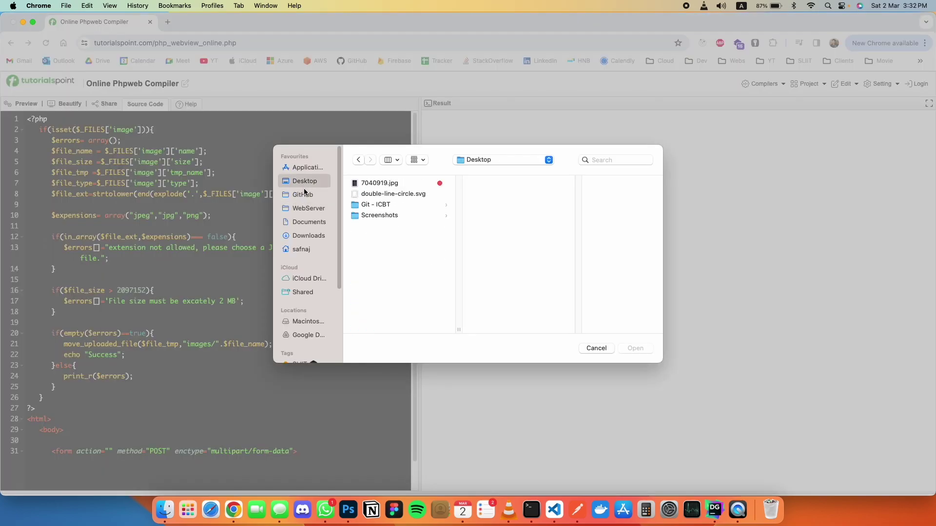
{"action": "left_click", "coordinate": [304, 193]}
{"action": "left_click", "coordinate": [304, 185]}
{"action": "left_click", "coordinate": [389, 183]}
{"action": "left_click", "coordinate": [635, 348]}
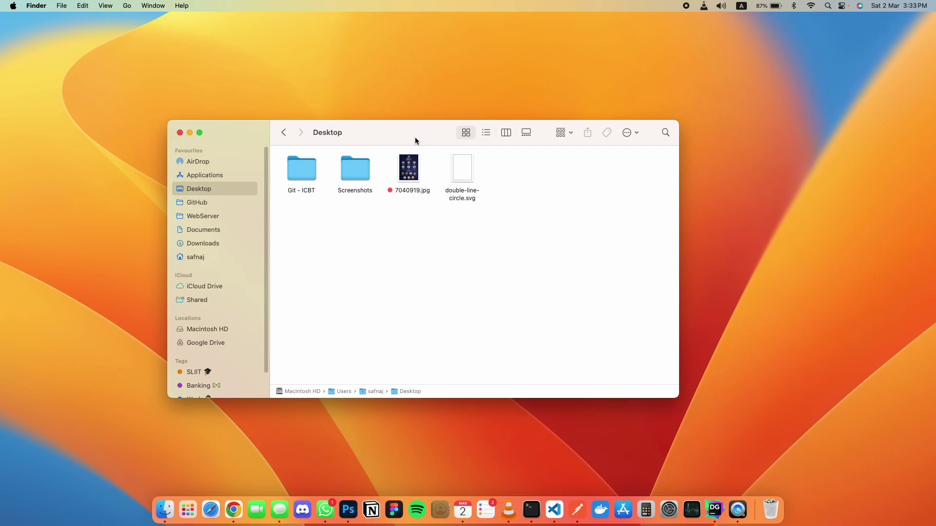
Switch back to Finder, hide its sidebar and show it again, and repeat the toggle once more
{"action": "left_click", "coordinate": [106, 6]}
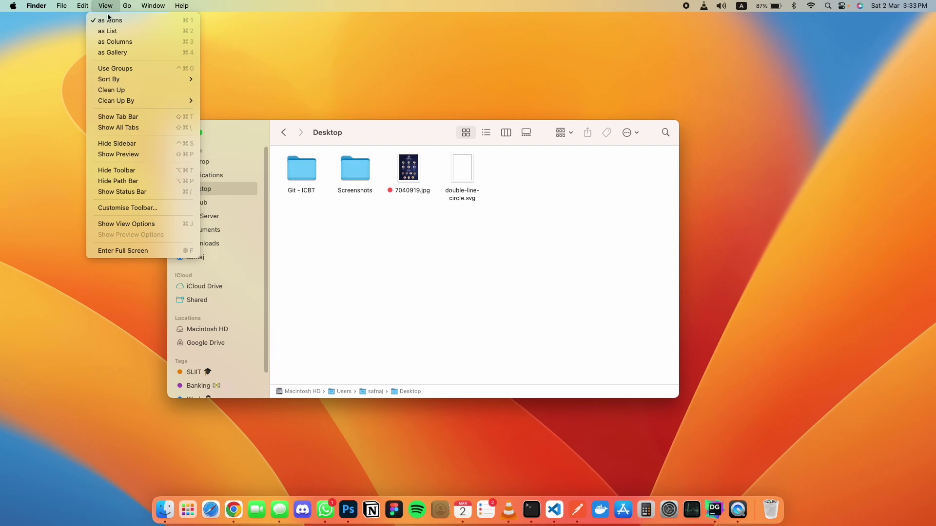
{"action": "left_click", "coordinate": [122, 144]}
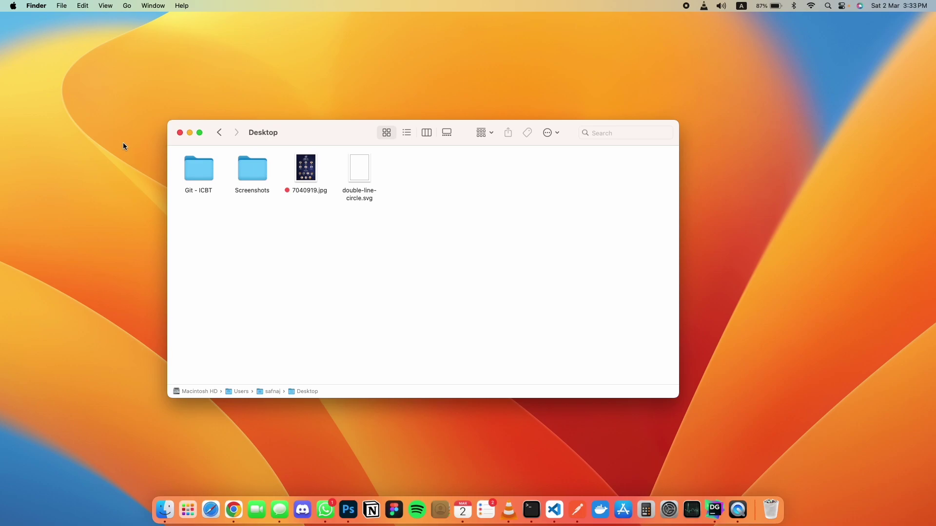
{"action": "left_click", "coordinate": [105, 6]}
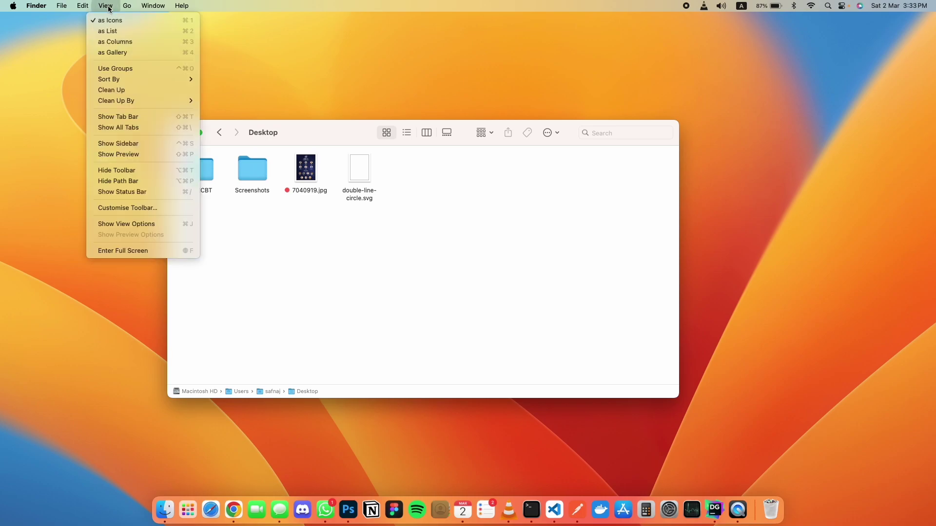
{"action": "left_click", "coordinate": [119, 144]}
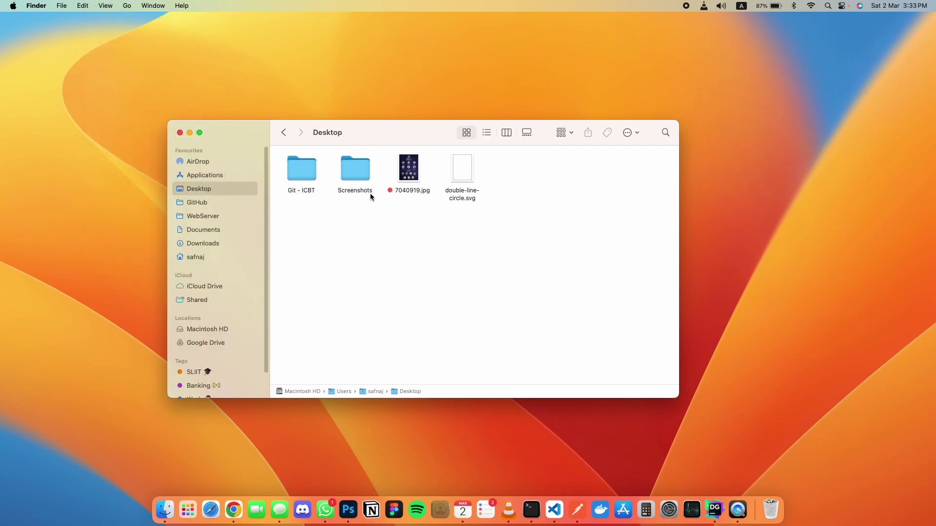
{"action": "left_click", "coordinate": [104, 6]}
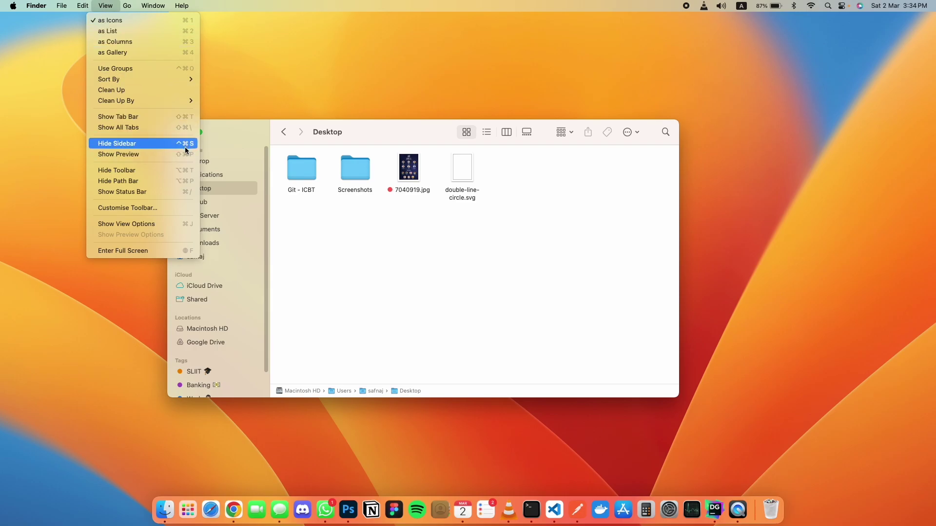
{"action": "left_click", "coordinate": [401, 234]}
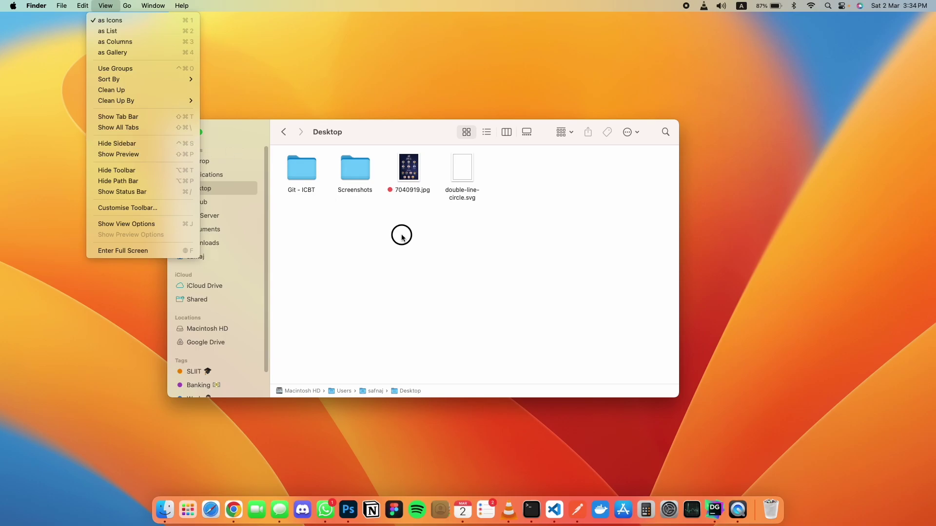
{"action": "key", "text": "ctrl+super+s"}
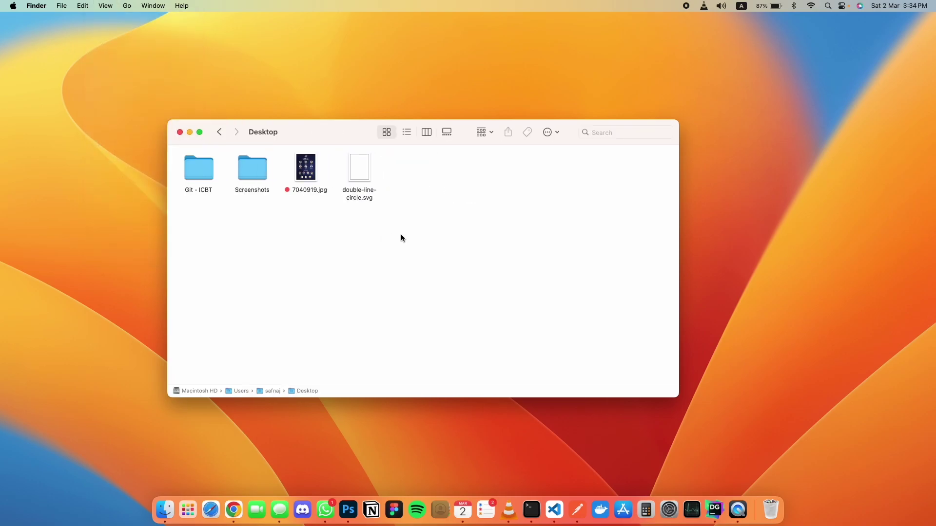
{"action": "key", "text": "ctrl+super+s"}
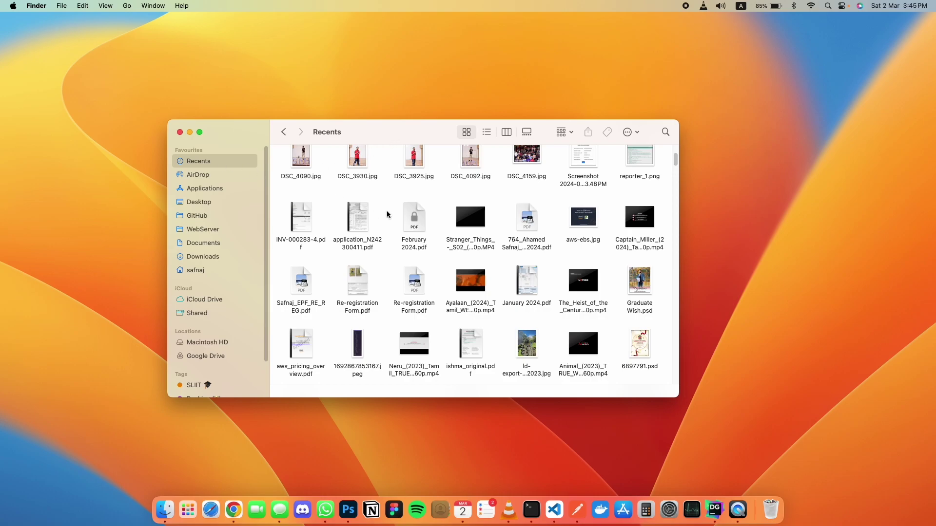
Look through the files listed in Recents
{"action": "scroll", "coordinate": [413, 239], "scroll_direction": "down", "scroll_amount": 2}
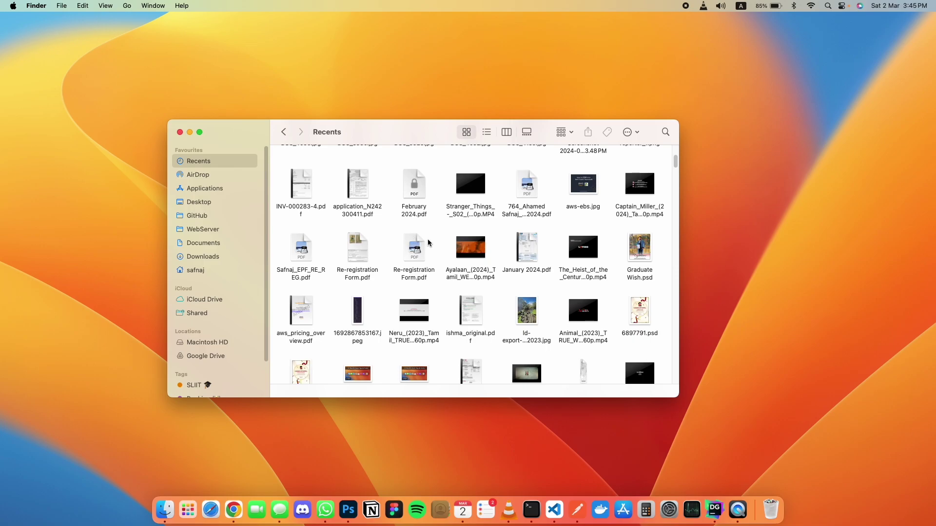
{"action": "scroll", "coordinate": [428, 244], "scroll_direction": "down", "scroll_amount": 5}
{"action": "scroll", "coordinate": [426, 244], "scroll_direction": "down", "scroll_amount": 5}
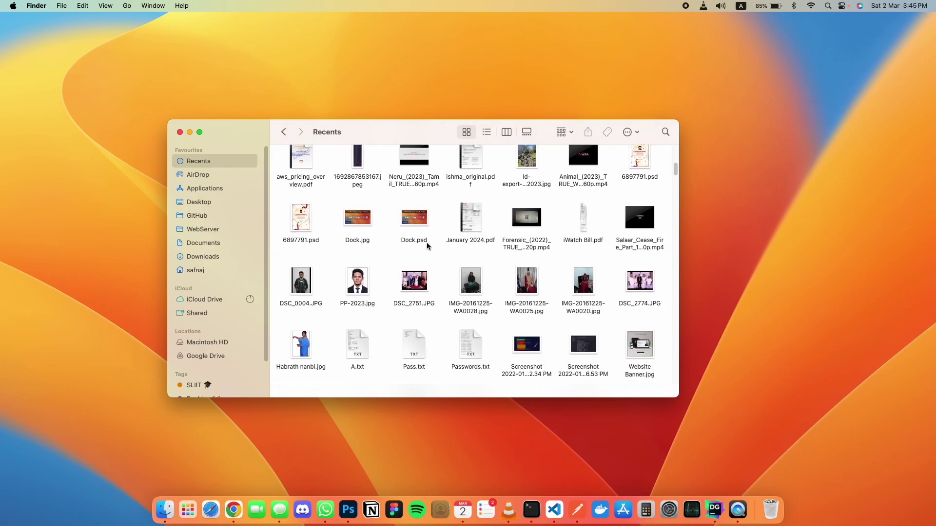
{"action": "scroll", "coordinate": [426, 243], "scroll_direction": "up", "scroll_amount": 7}
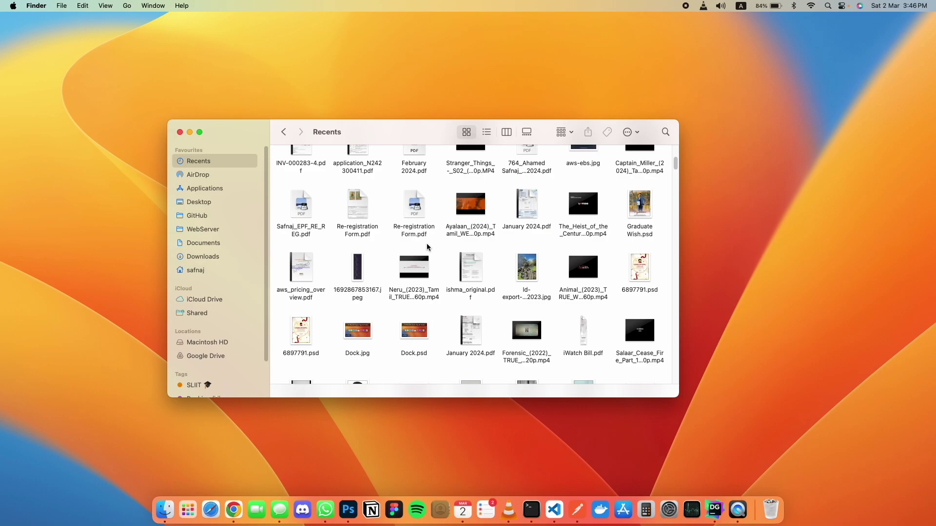
Search the Downloads folder for items of kind Movie whose last opened date is within the last 30 days
{"action": "key", "text": "alt+super+l"}
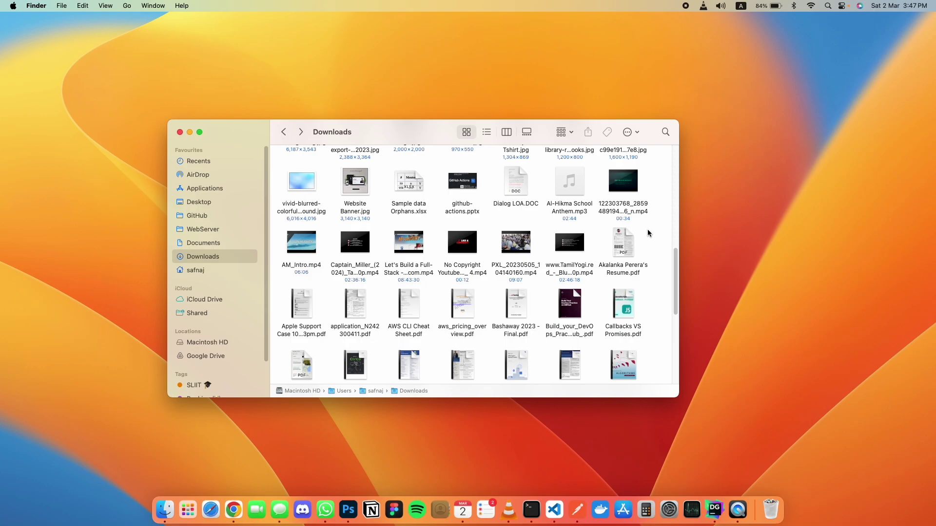
{"action": "key", "text": "super+f"}
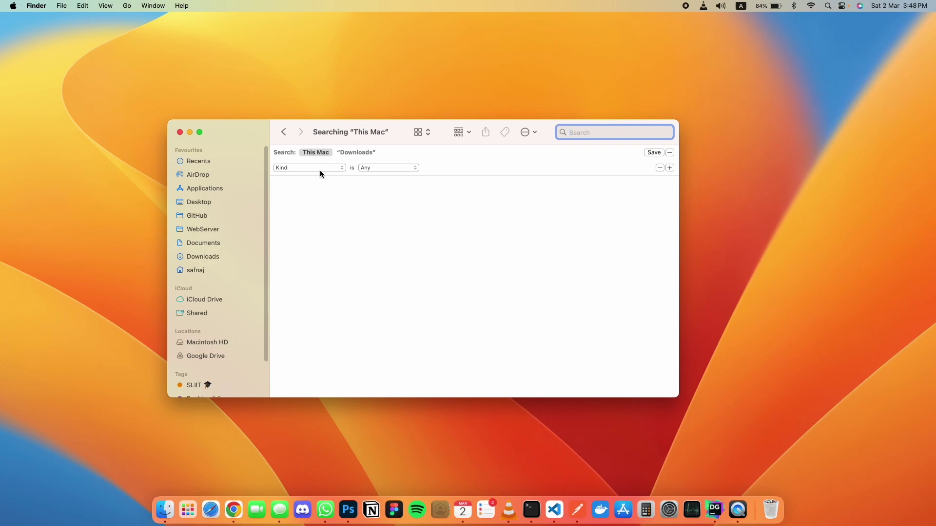
{"action": "left_click", "coordinate": [356, 153]}
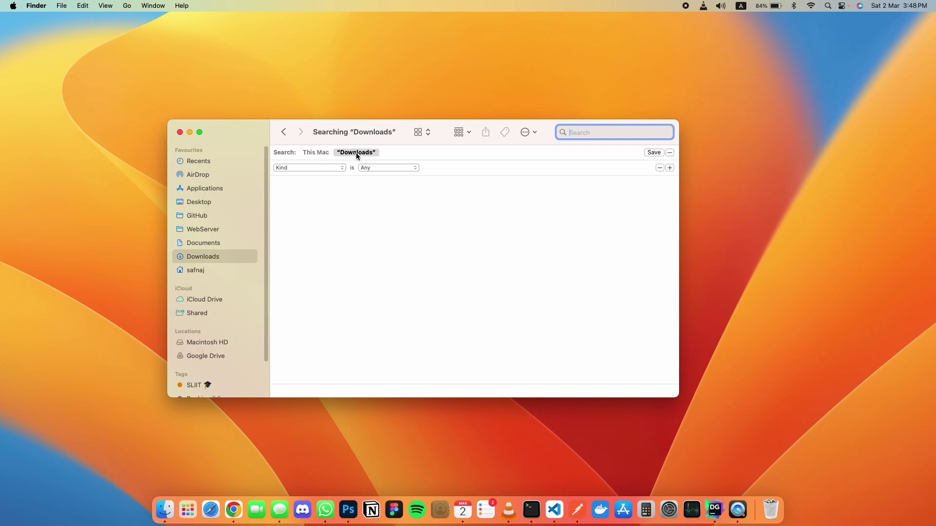
{"action": "left_click", "coordinate": [413, 170]}
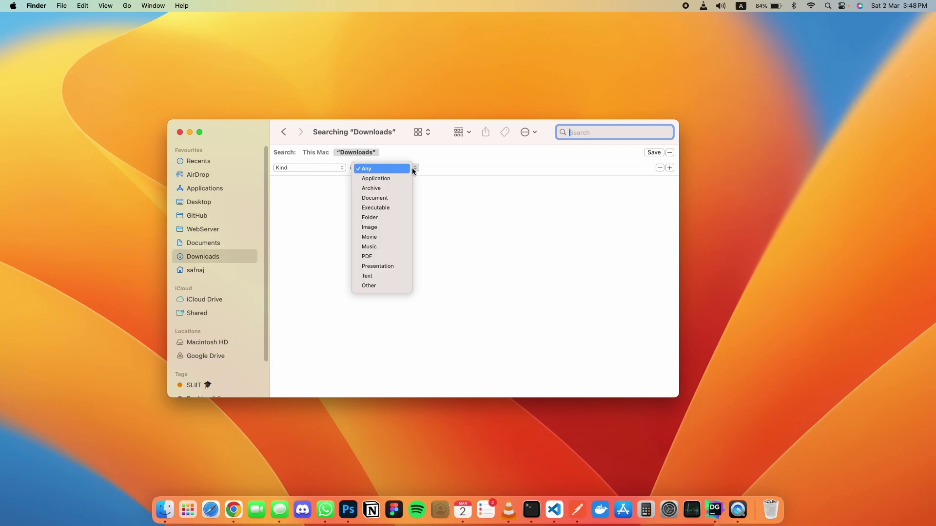
{"action": "left_click", "coordinate": [386, 236]}
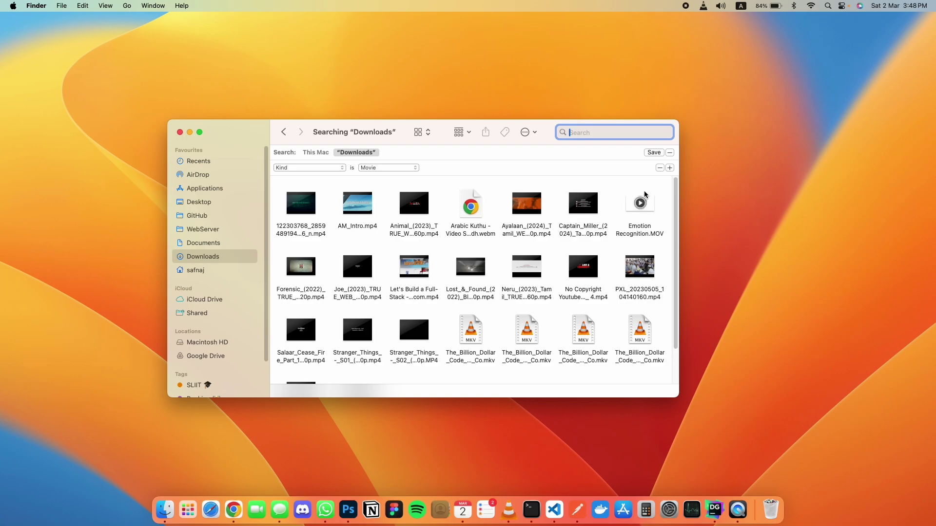
{"action": "left_click", "coordinate": [670, 168]}
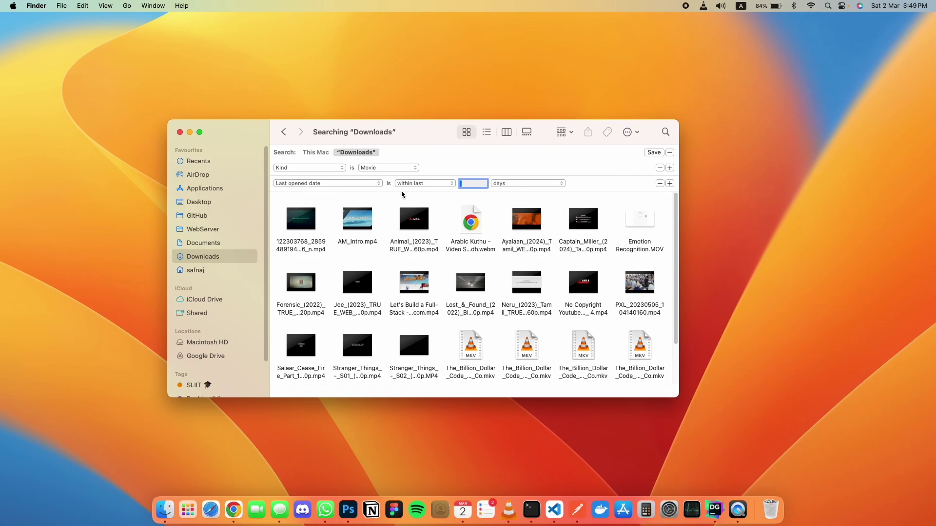
{"action": "type", "text": "30"}
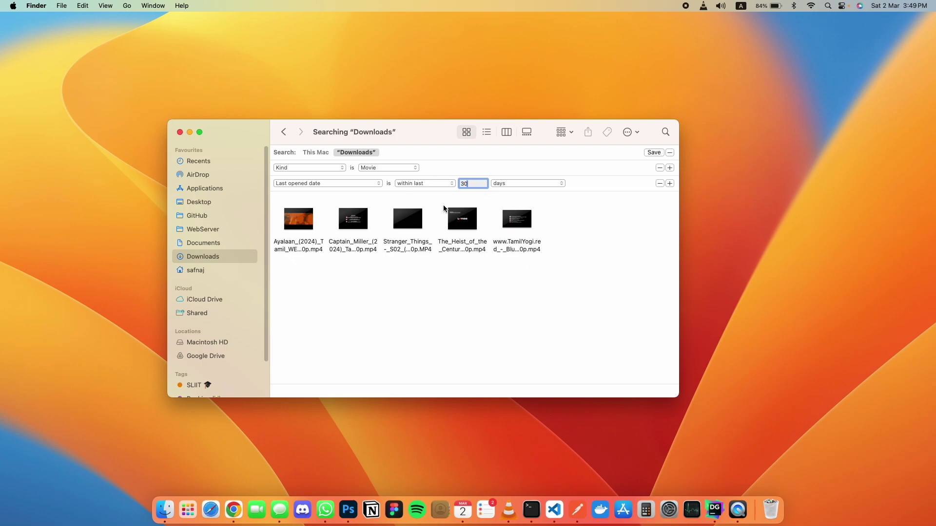
Save the search as a smart folder named "Recent Movies" in Saved Searches, with Add To Sidebar enabled
{"action": "left_click", "coordinate": [649, 156]}
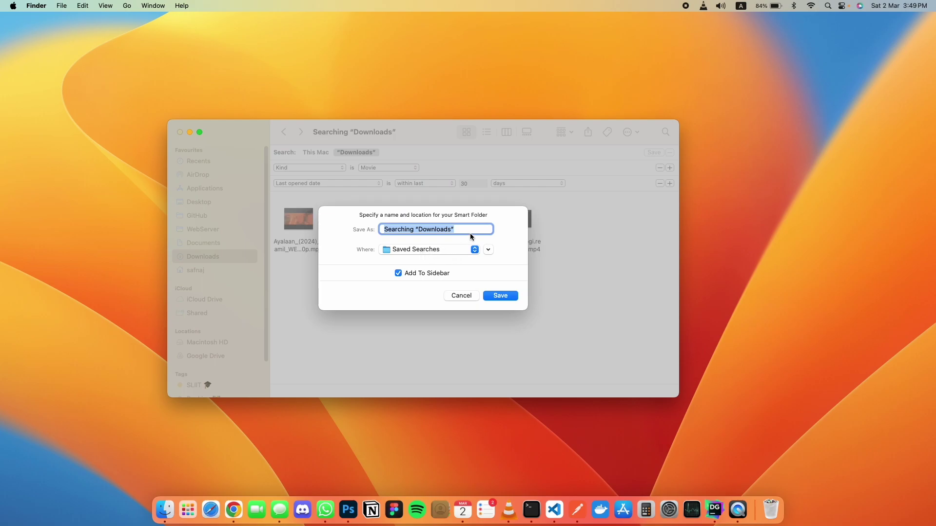
{"action": "key", "text": "BackSpace"}
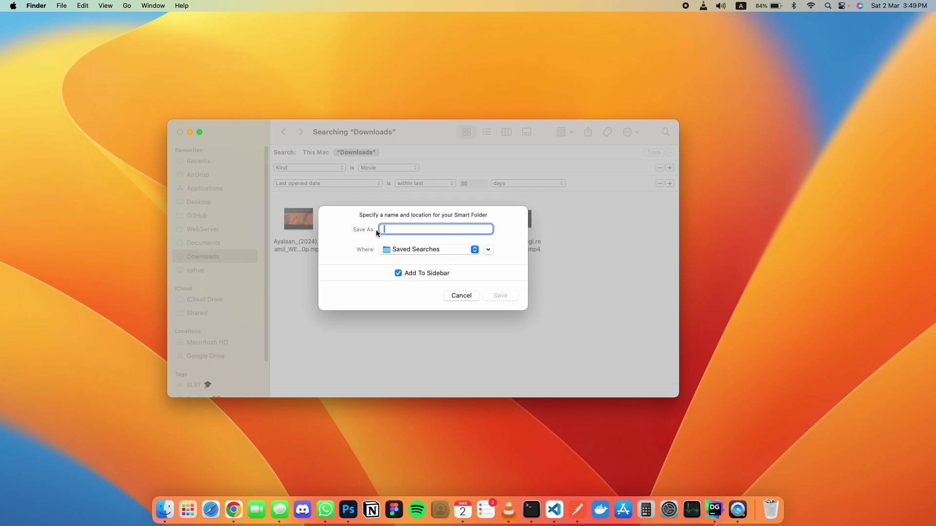
{"action": "type", "text": "Recent Movies"}
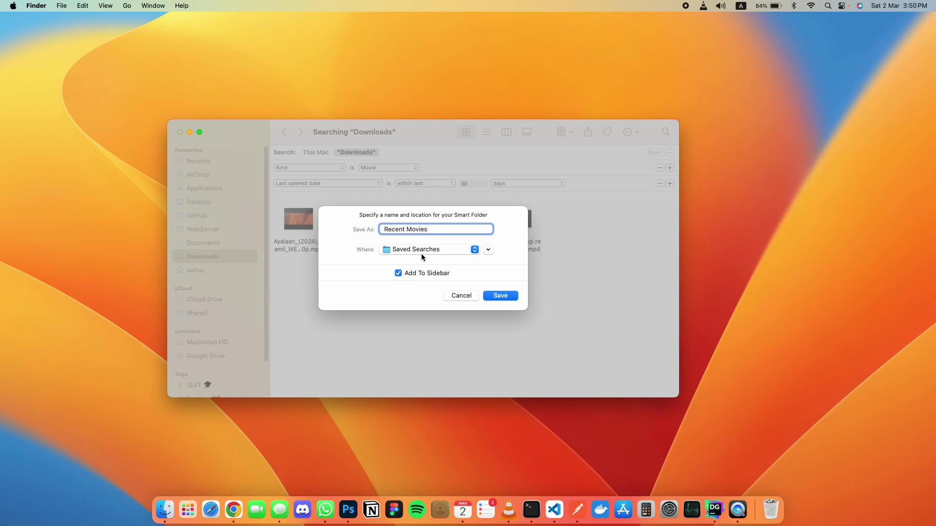
{"action": "left_click", "coordinate": [399, 274]}
{"action": "left_click", "coordinate": [501, 296]}
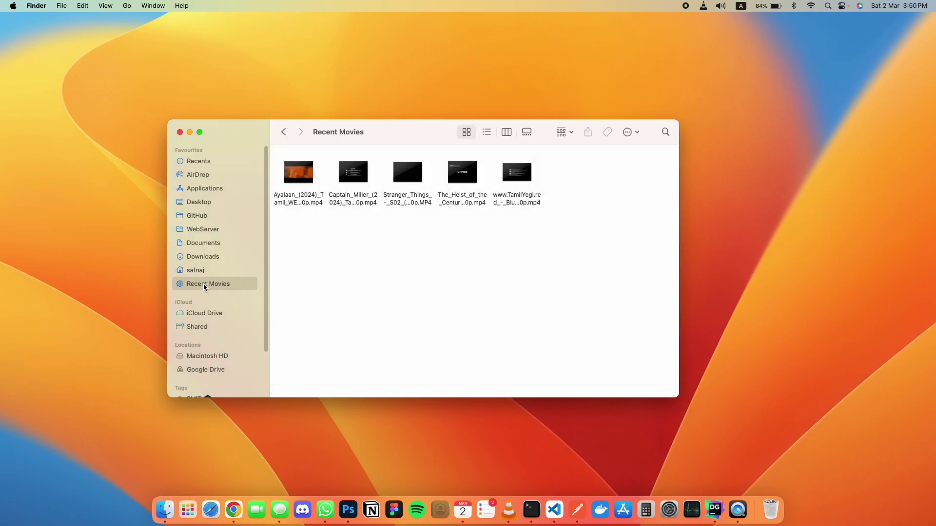
Switch to the Desktop favourite and close the Finder window
{"action": "left_click", "coordinate": [201, 205]}
{"action": "key", "text": "super+w"}
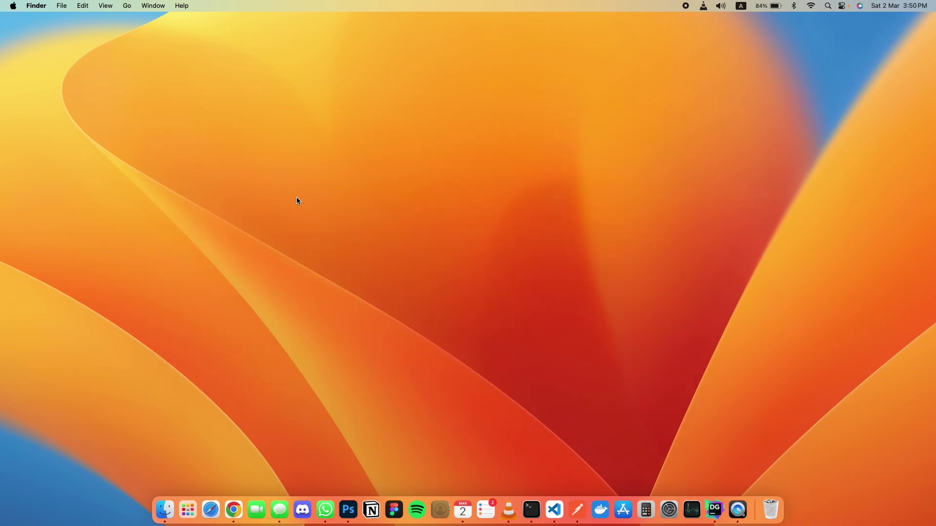